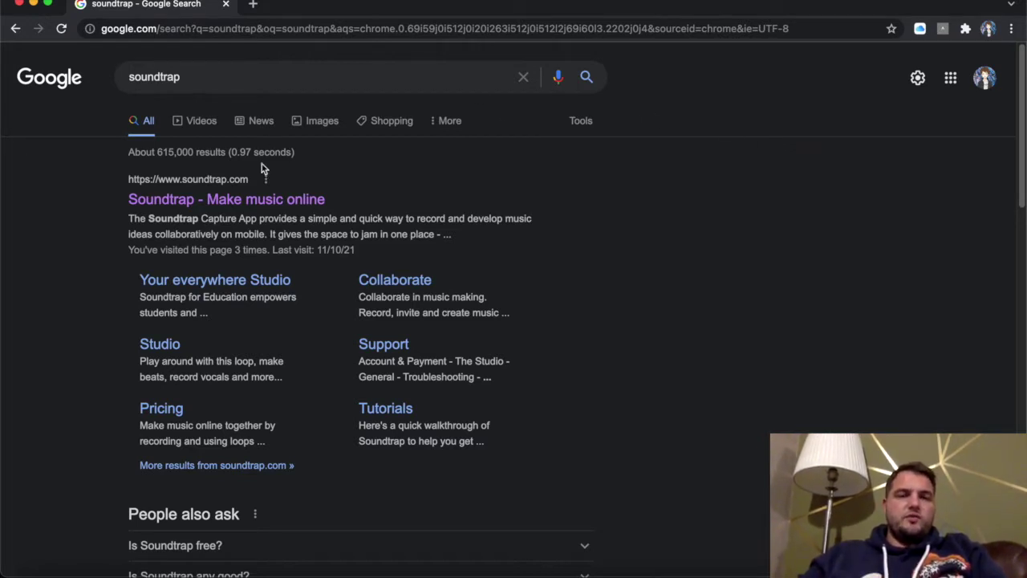
# Step: Go to soundtrap.com from the Google results and bring up its sign-in options
pyautogui.click(262, 199)
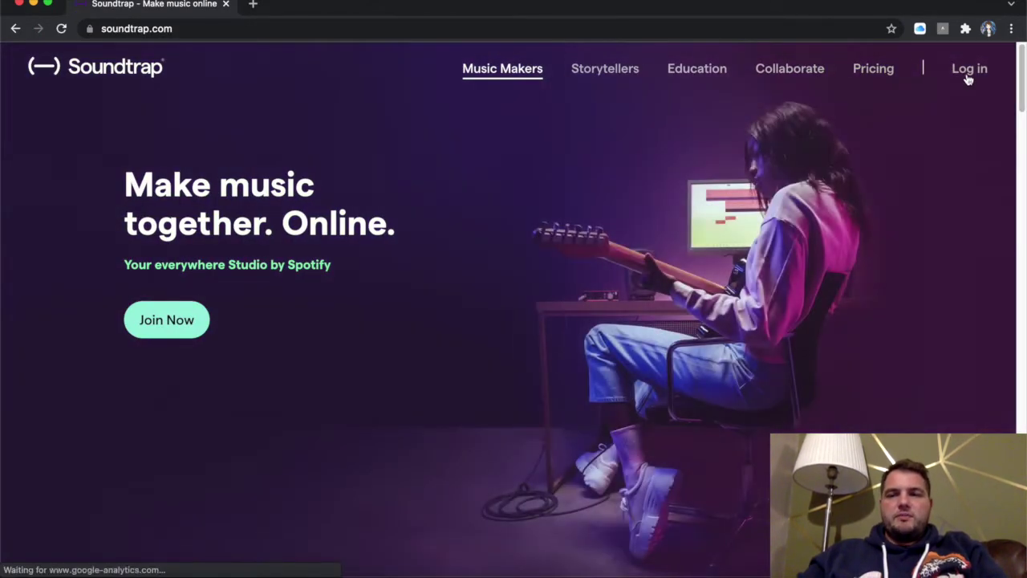
pyautogui.click(968, 72)
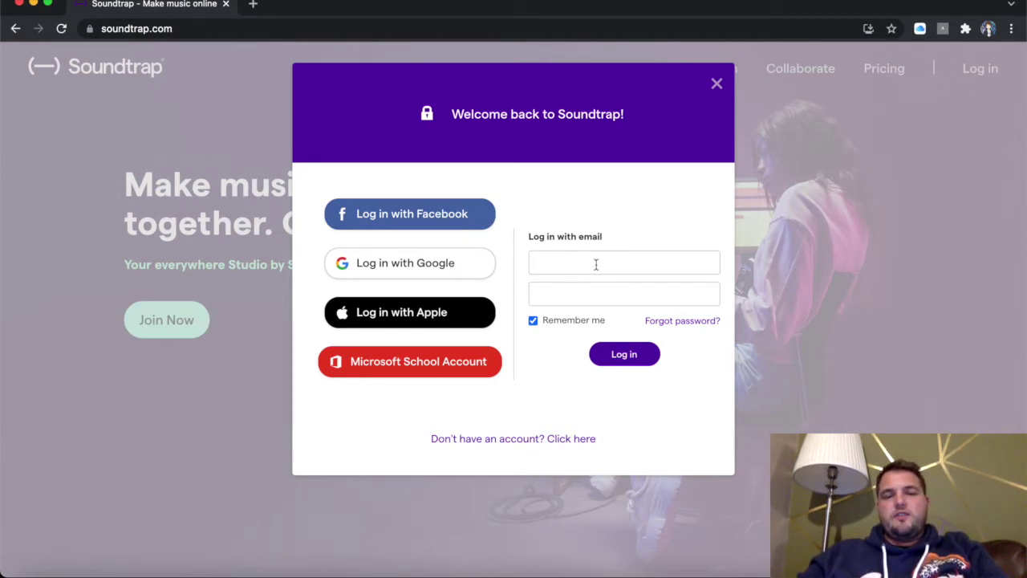
# Step: Log in to Soundtrap with a Google account and enter the music studio
pyautogui.click(430, 261)
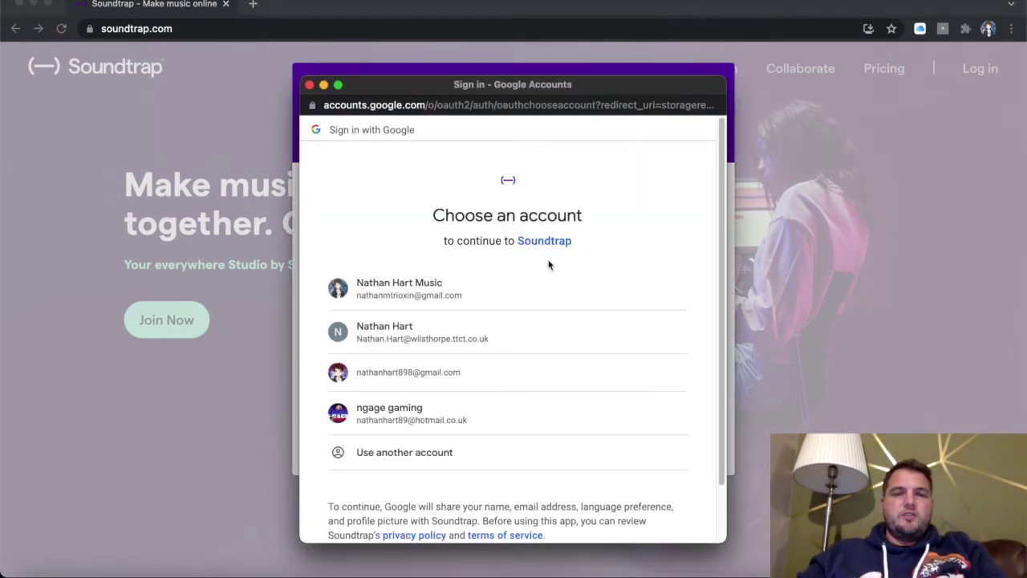
pyautogui.click(479, 300)
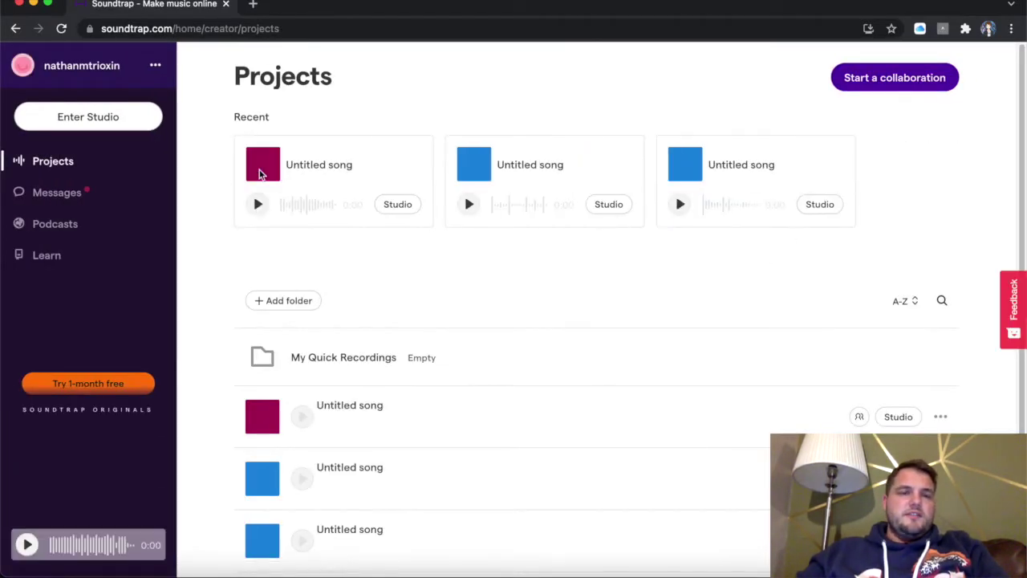
pyautogui.click(140, 128)
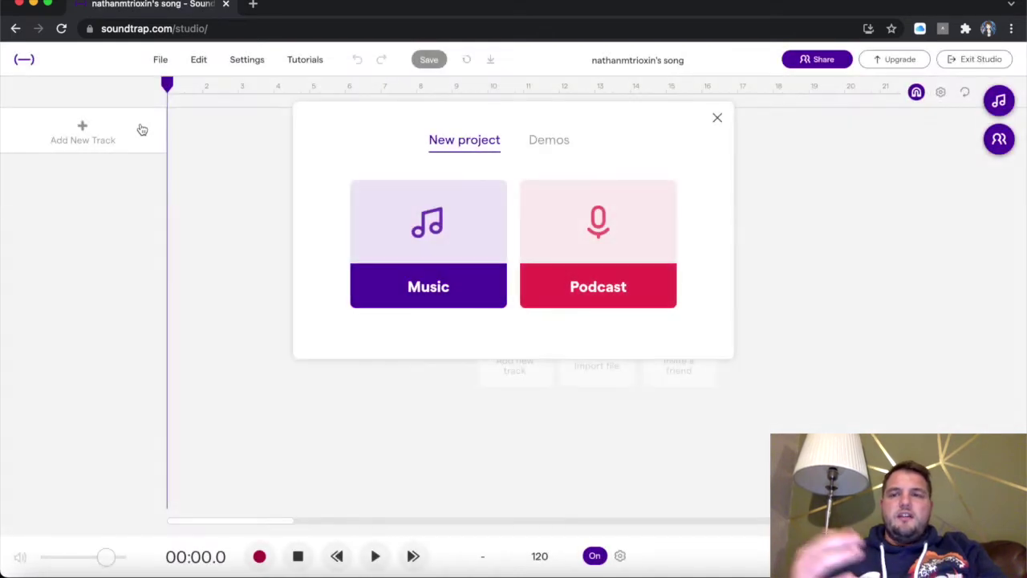
# Step: Start a new Music project, dismiss the rhythm intro, and add a Patterns Beatmaker drum track
pyautogui.click(451, 275)
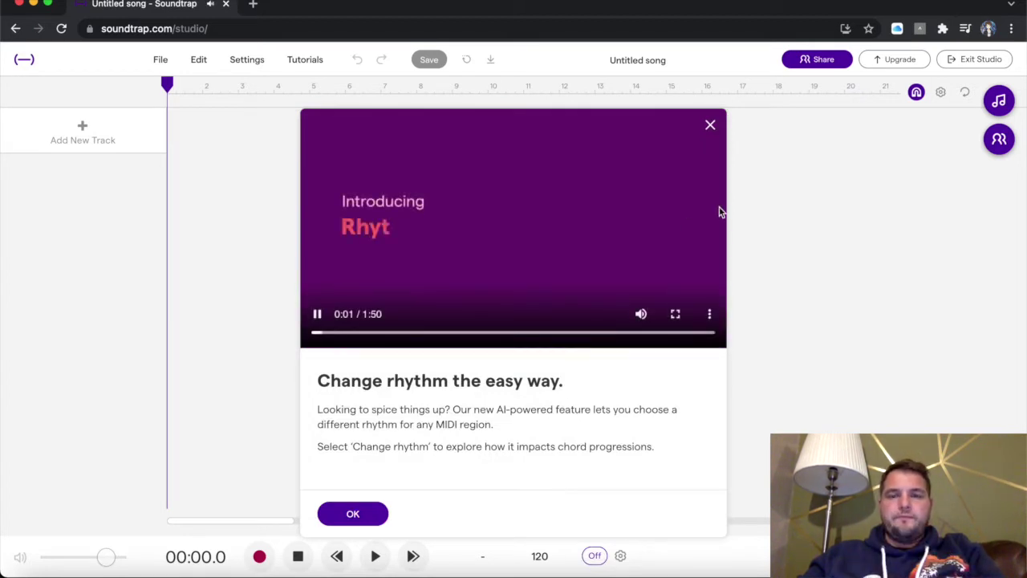
pyautogui.click(709, 125)
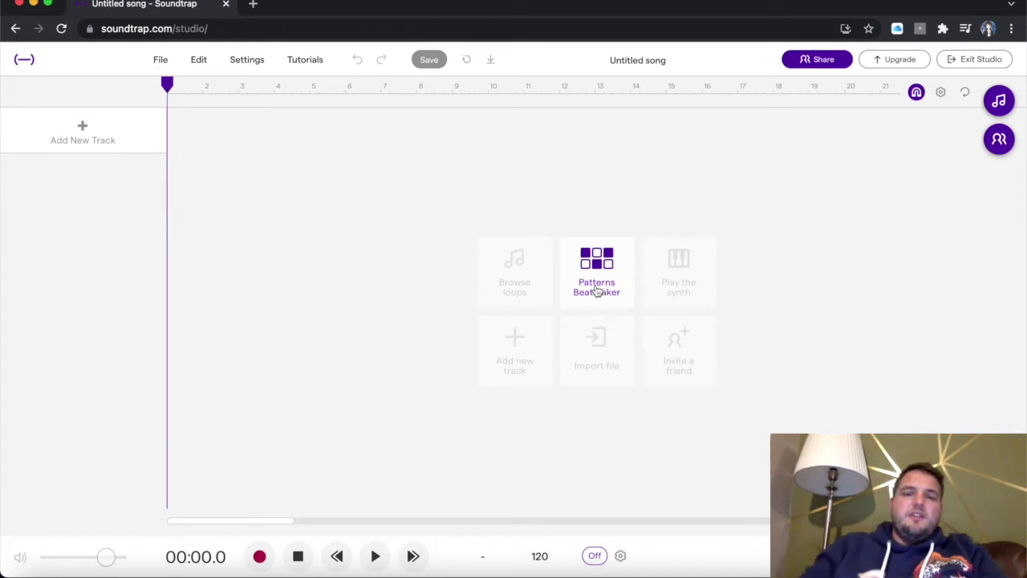
pyautogui.click(596, 289)
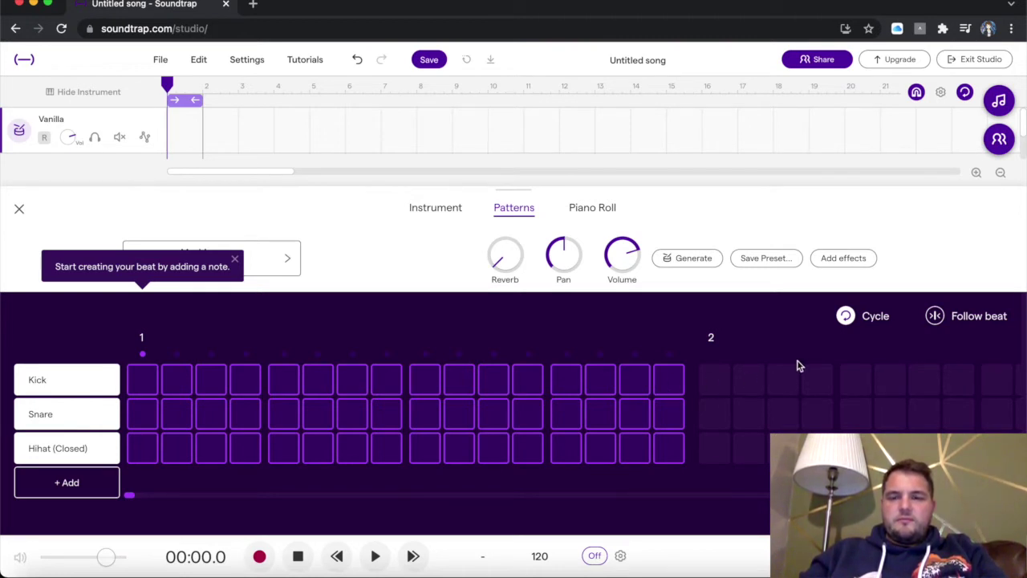
pyautogui.click(846, 318)
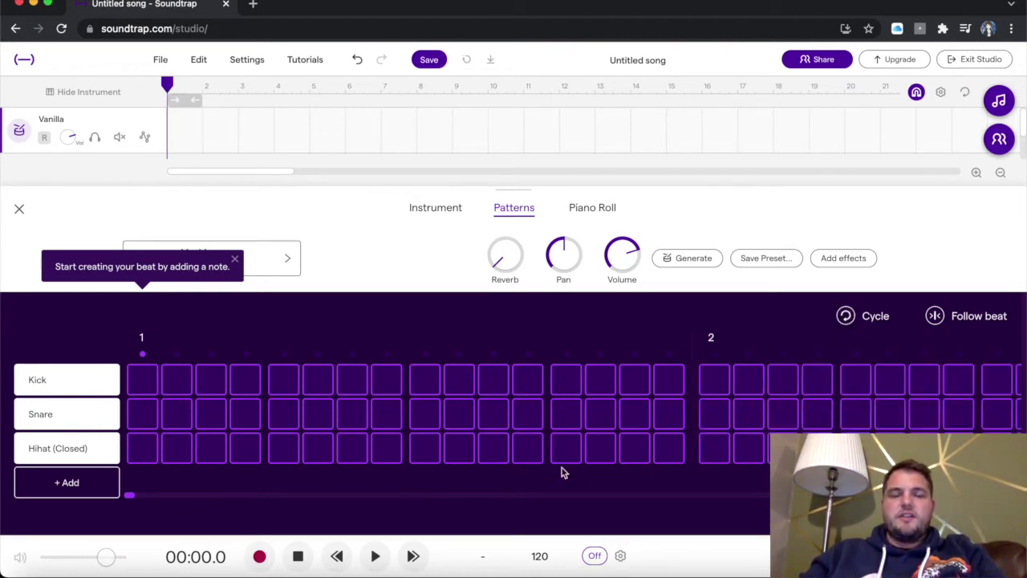
pyautogui.hscroll(10, 561, 468)
pyautogui.hscroll(6, 561, 472)
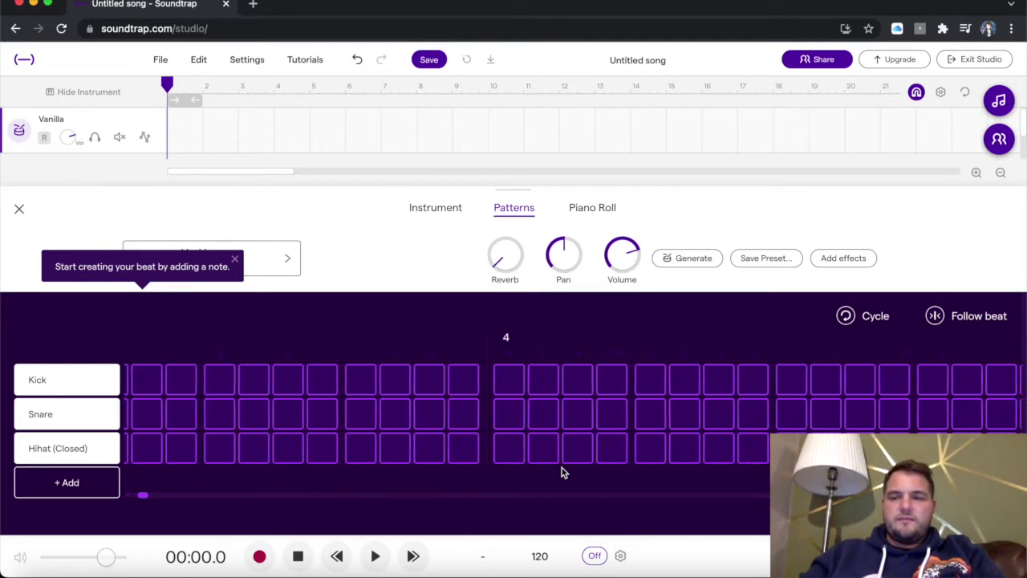
pyautogui.hscroll(-7, 562, 472)
pyautogui.hscroll(-5, 566, 473)
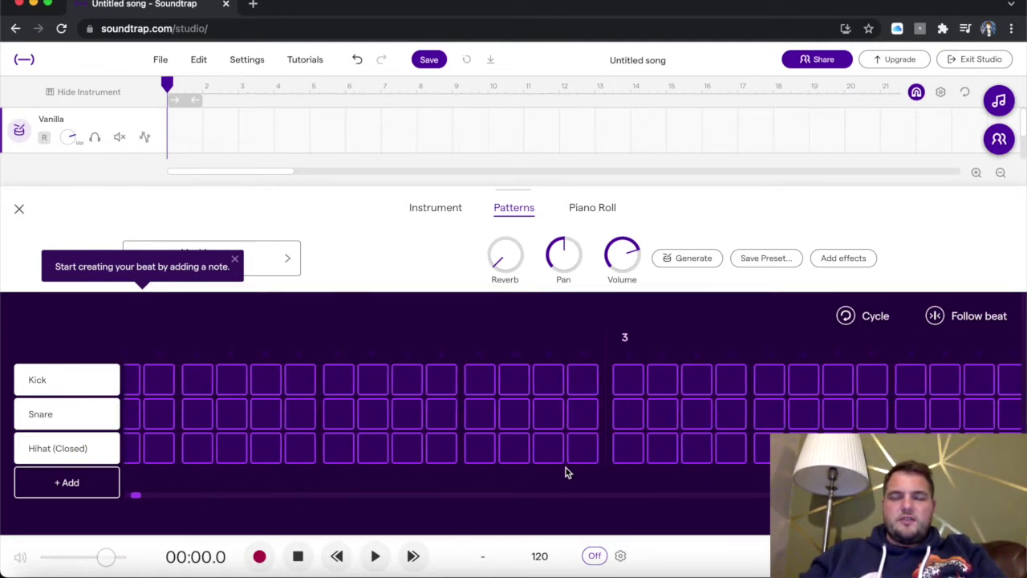
pyautogui.click(845, 318)
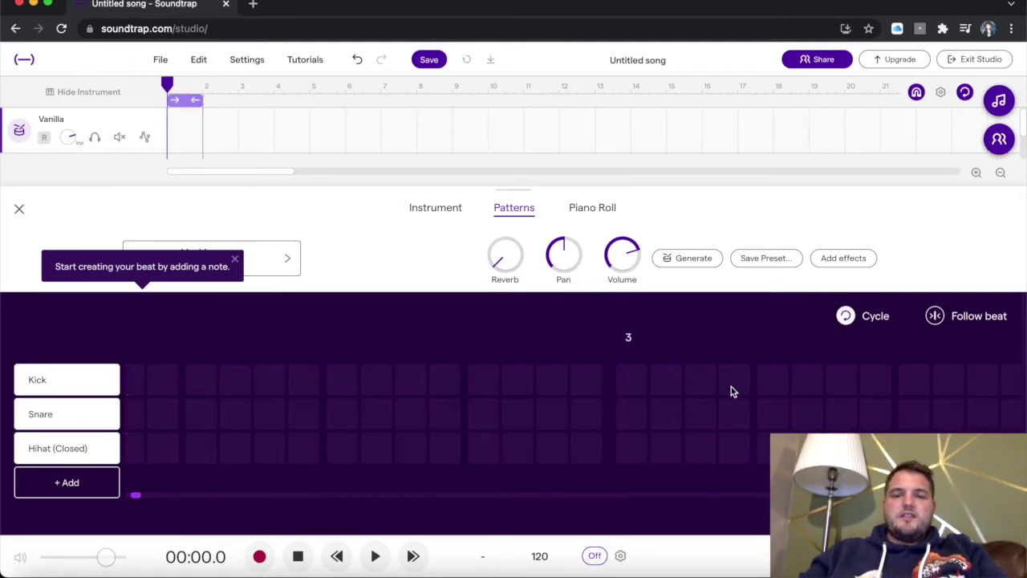
pyautogui.hscroll(-8, 731, 388)
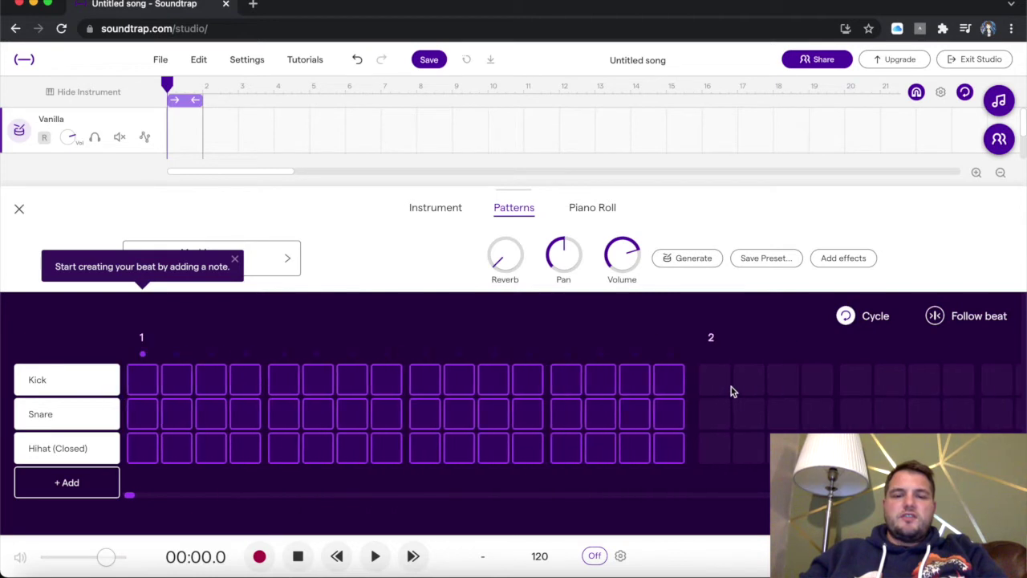
pyautogui.click(846, 316)
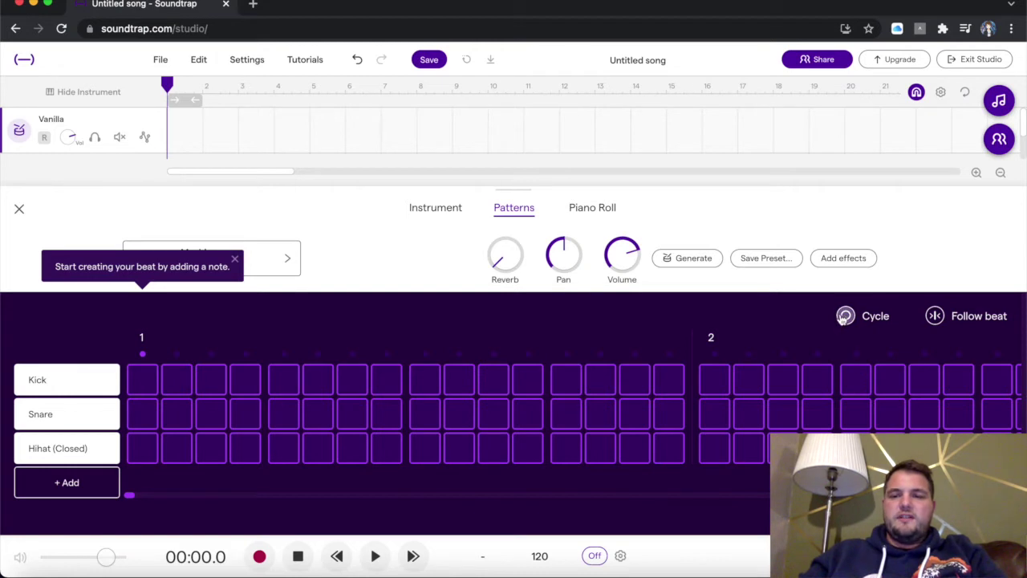
pyautogui.click(846, 316)
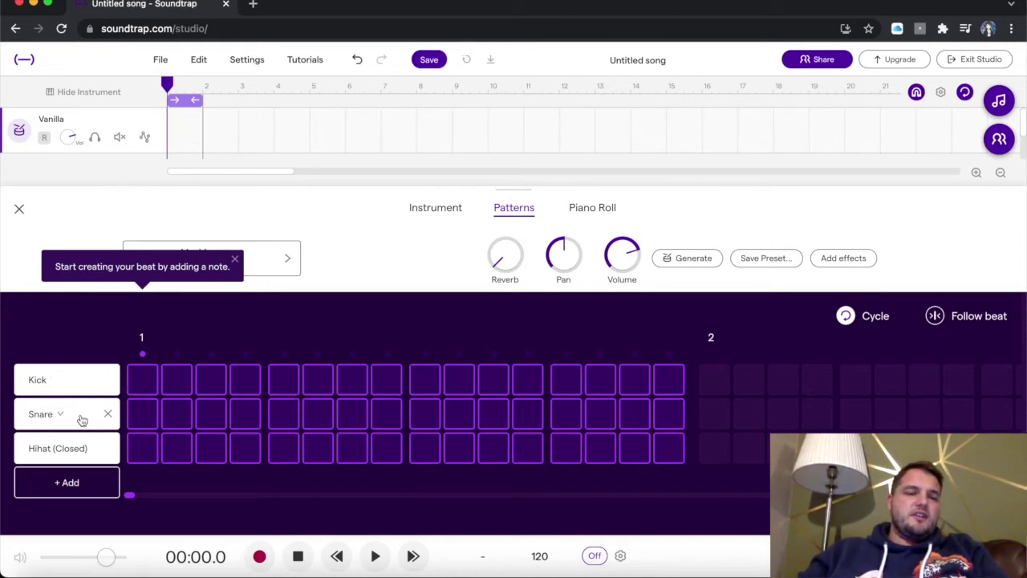
pyautogui.click(54, 382)
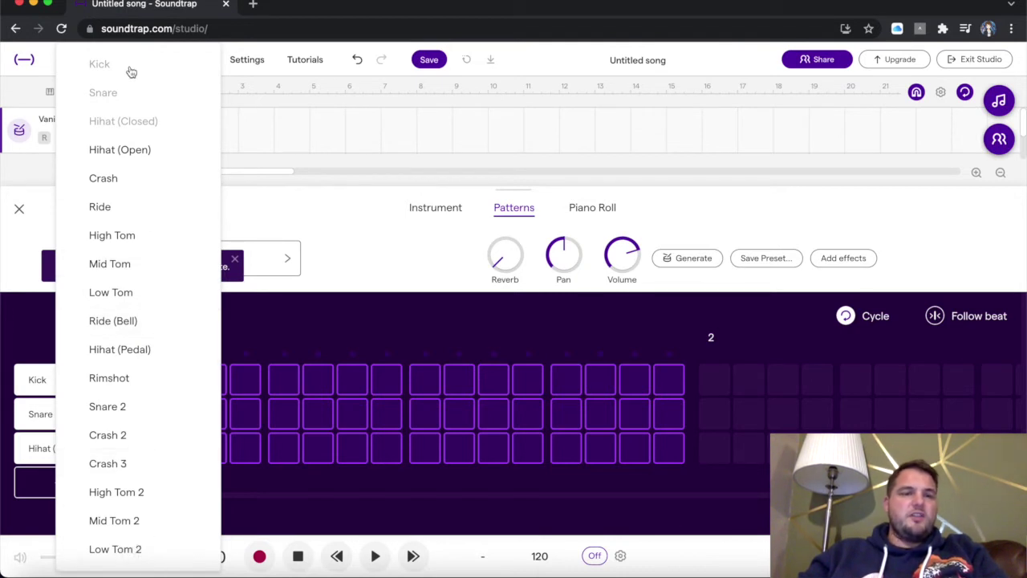
pyautogui.click(363, 278)
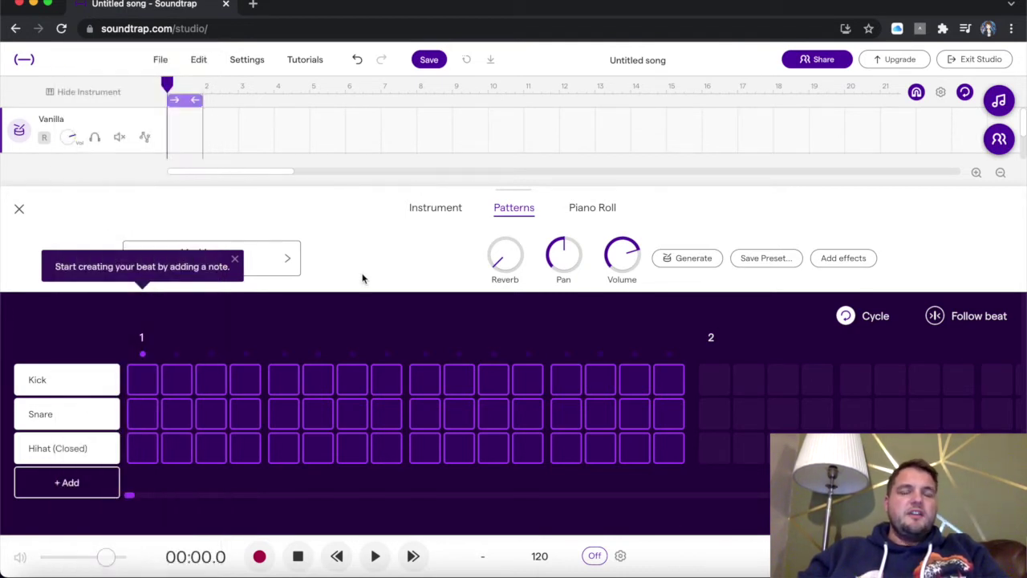
pyautogui.click(235, 260)
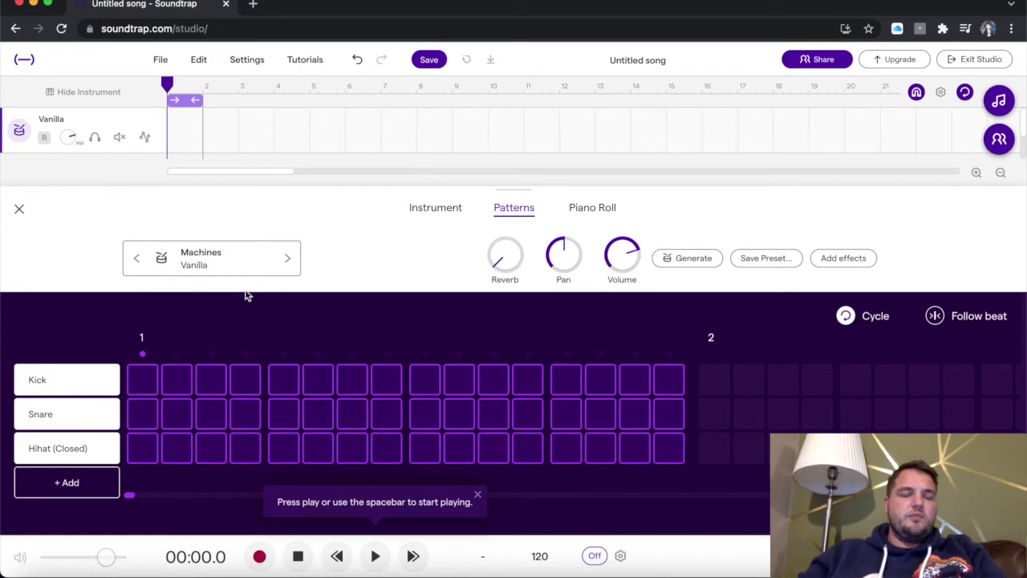
pyautogui.click(143, 380)
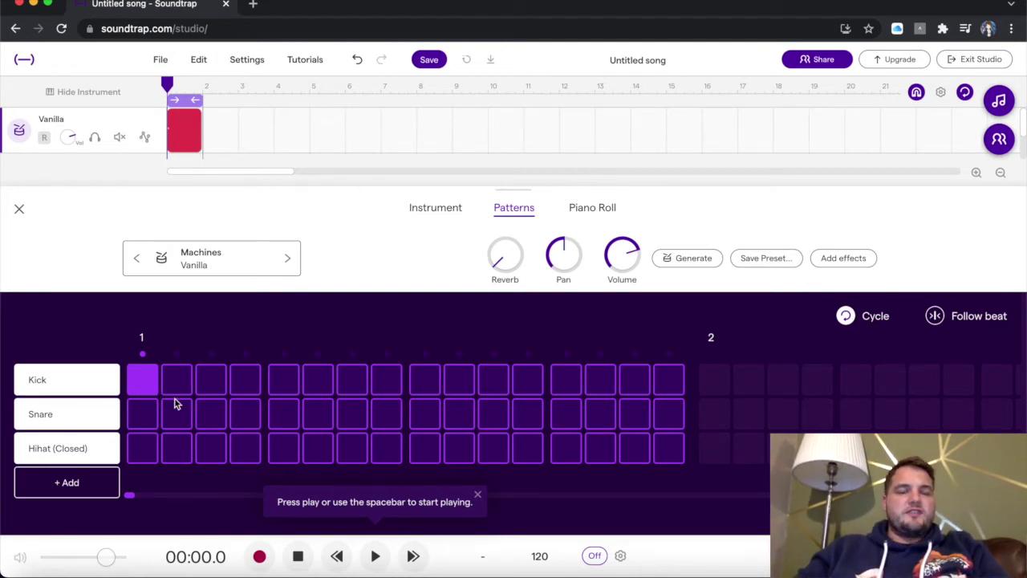
# Step: Place kicks on steps 1, 9 and 11 and preview the pattern
pyautogui.click(142, 380)
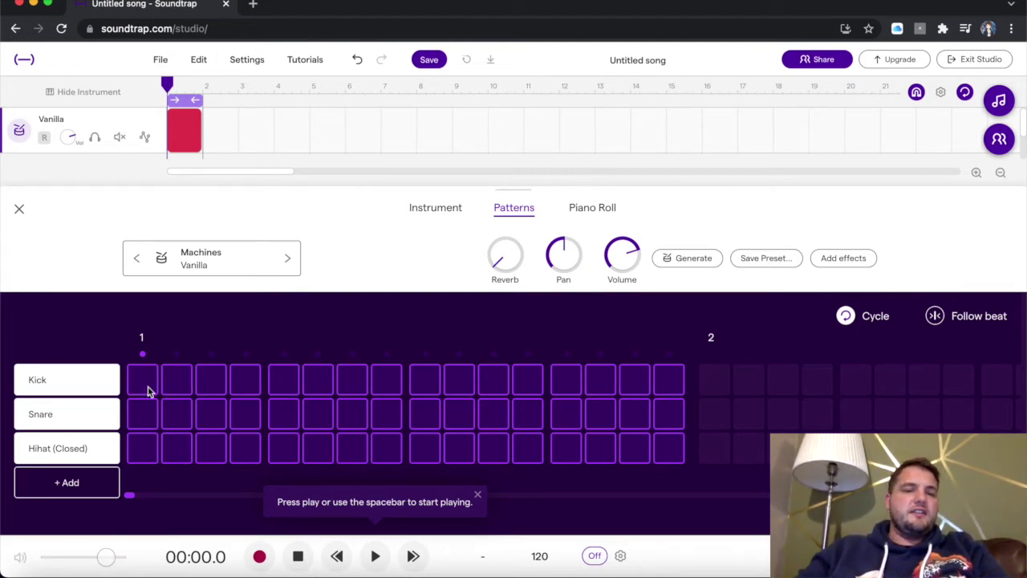
pyautogui.click(148, 390)
pyautogui.click(148, 390)
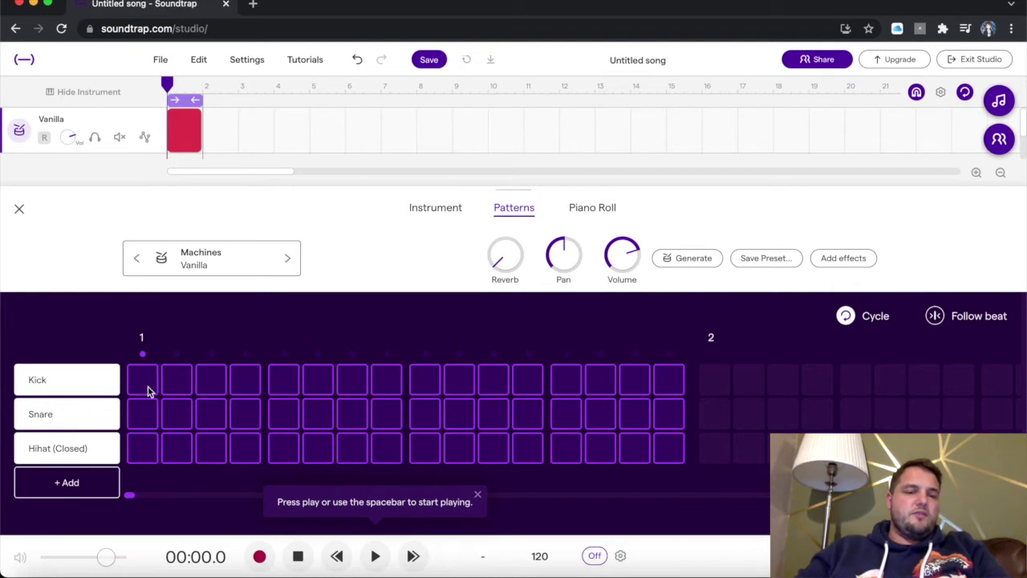
pyautogui.click(148, 391)
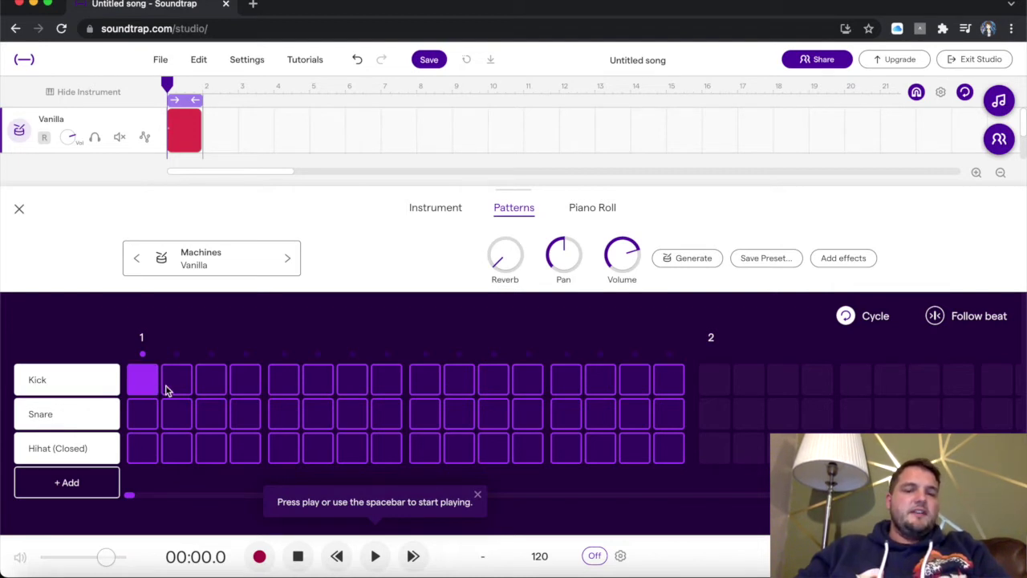
pyautogui.click(427, 389)
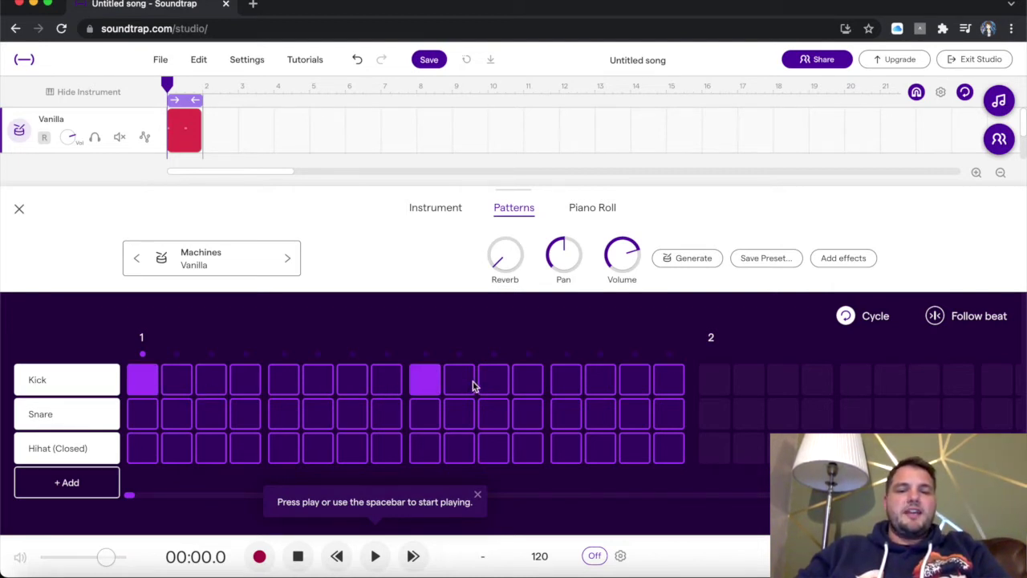
pyautogui.click(493, 385)
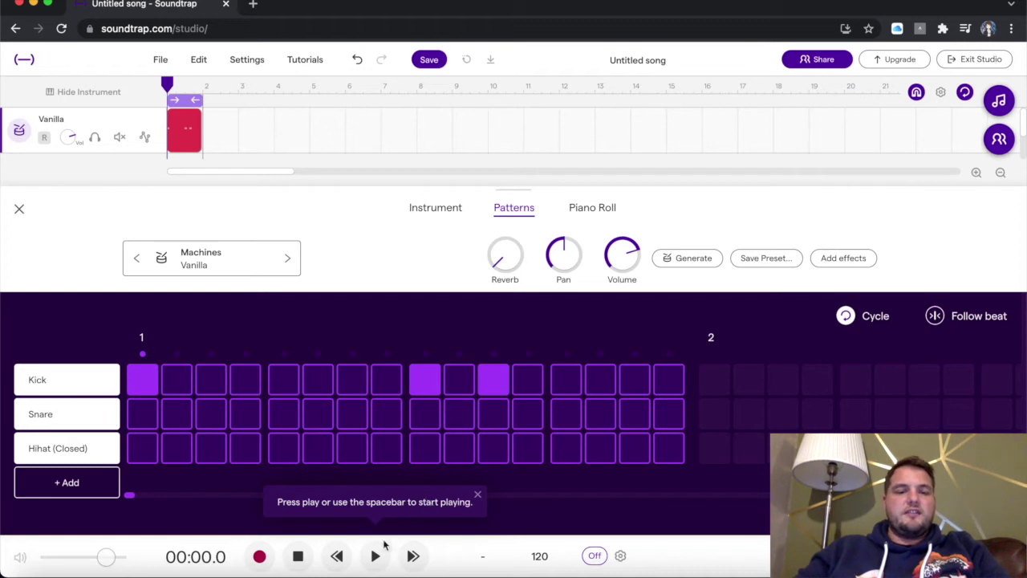
pyautogui.press('XF86AudioRaiseVolume')
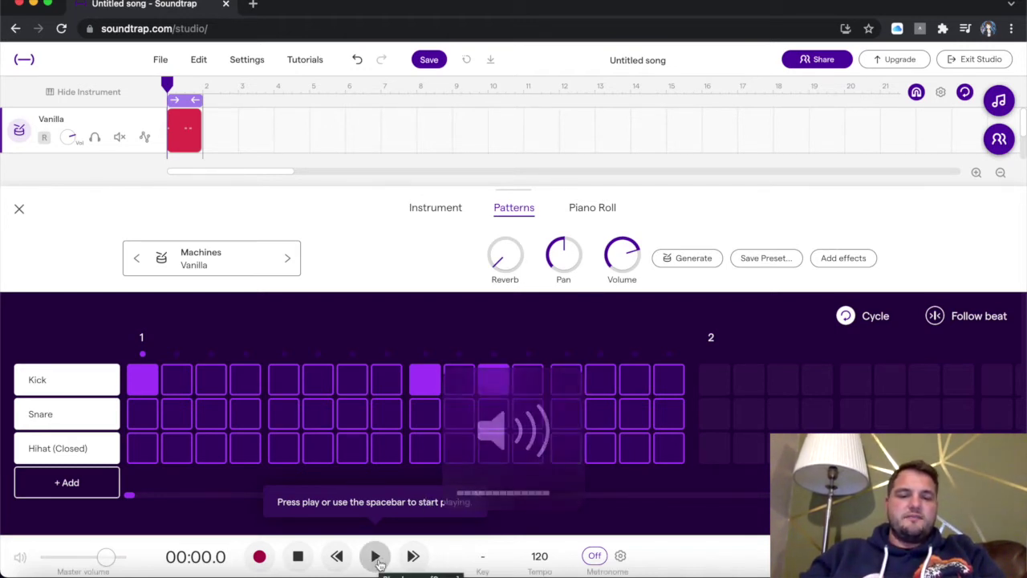
pyautogui.click(377, 557)
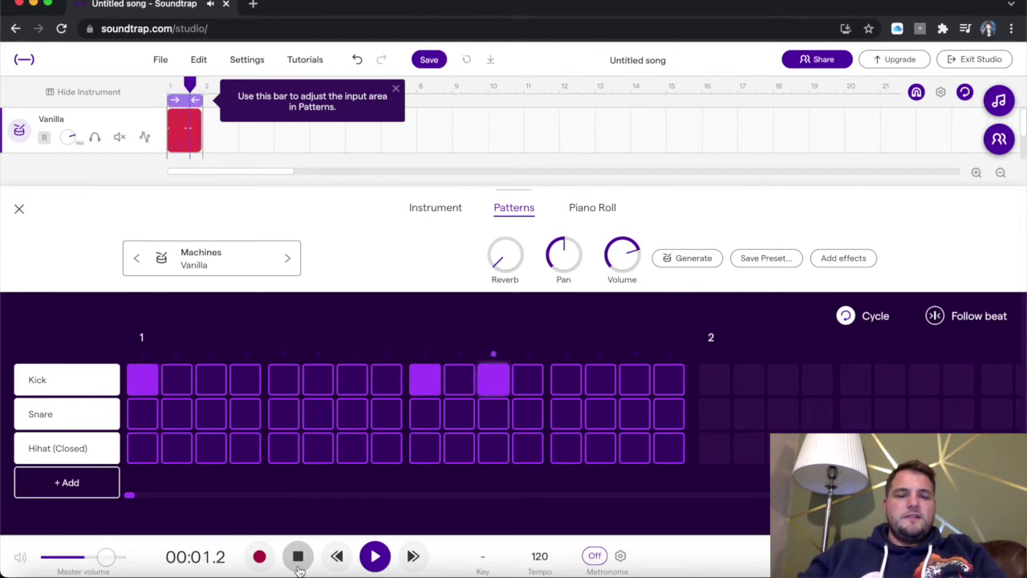
pyautogui.click(298, 559)
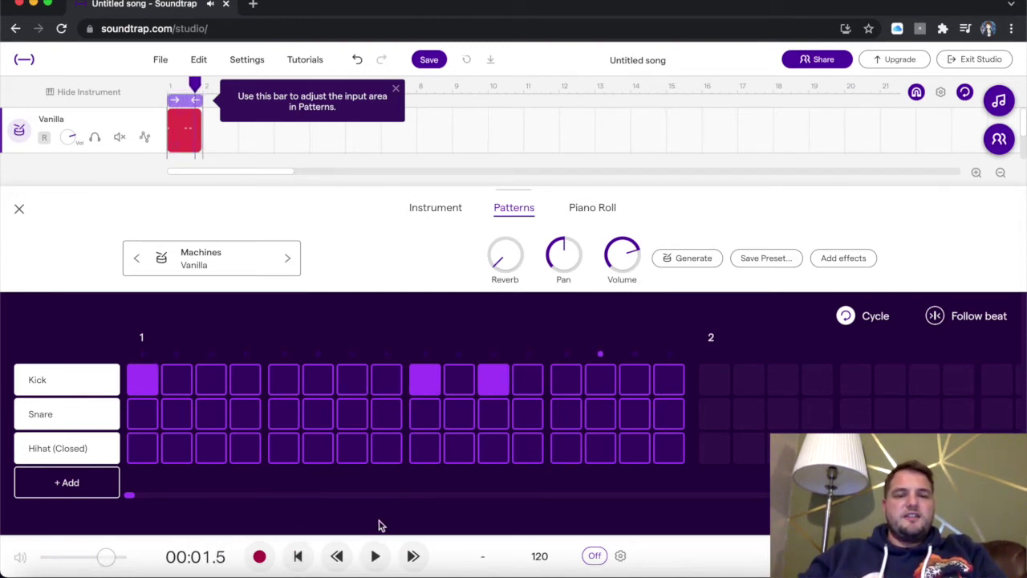
# Step: Add snares on steps 5 and 13 and play the beat back
pyautogui.click(283, 416)
pyautogui.click(571, 424)
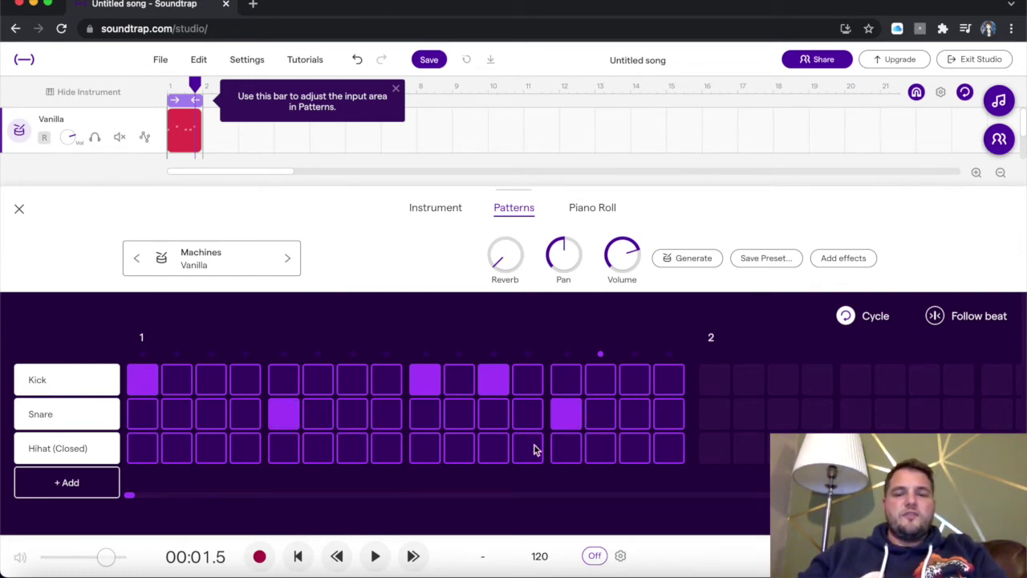
pyautogui.click(377, 556)
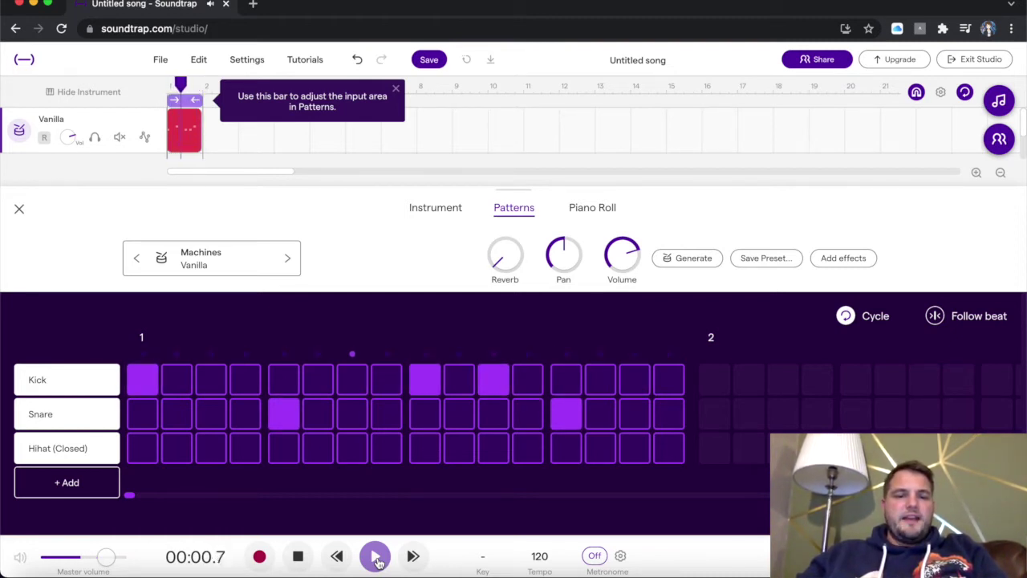
# Step: Add closed hi-hats on steps 1, 3, 5, 7, 9, 11, 13 and 15, then preview the pattern
pyautogui.click(297, 556)
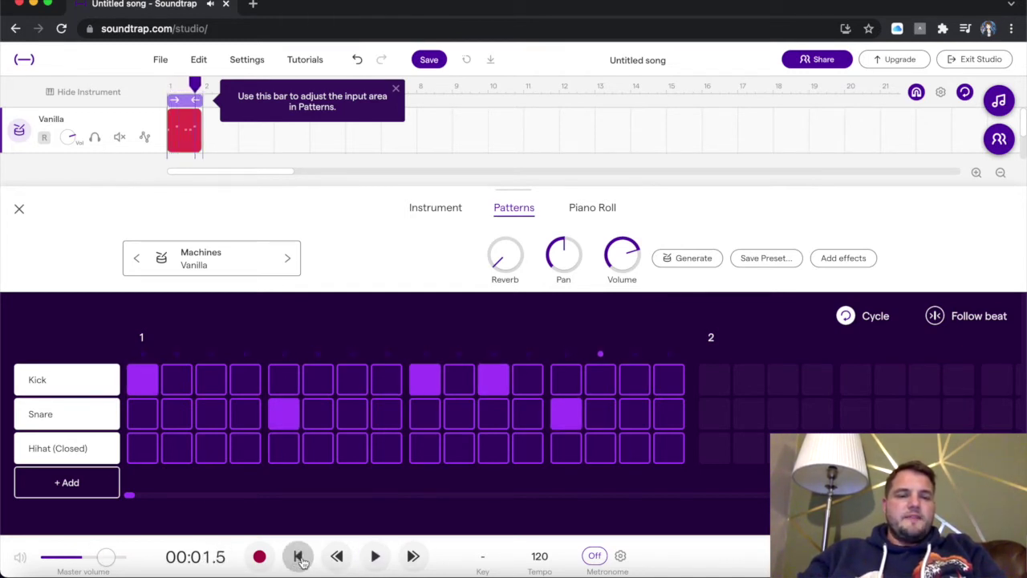
pyautogui.click(138, 454)
pyautogui.click(215, 461)
pyautogui.click(293, 459)
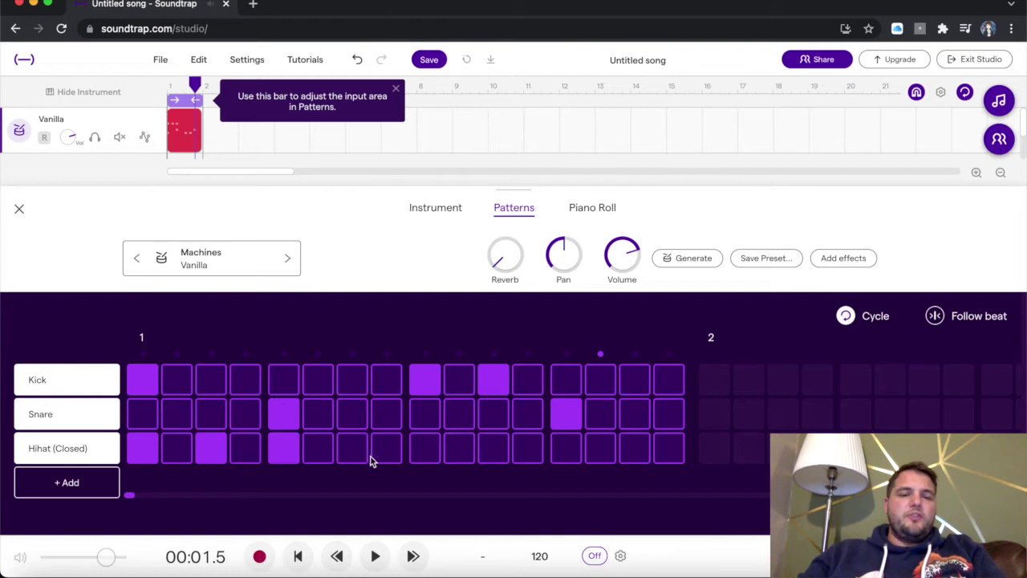
pyautogui.click(347, 458)
pyautogui.click(419, 457)
pyautogui.click(496, 456)
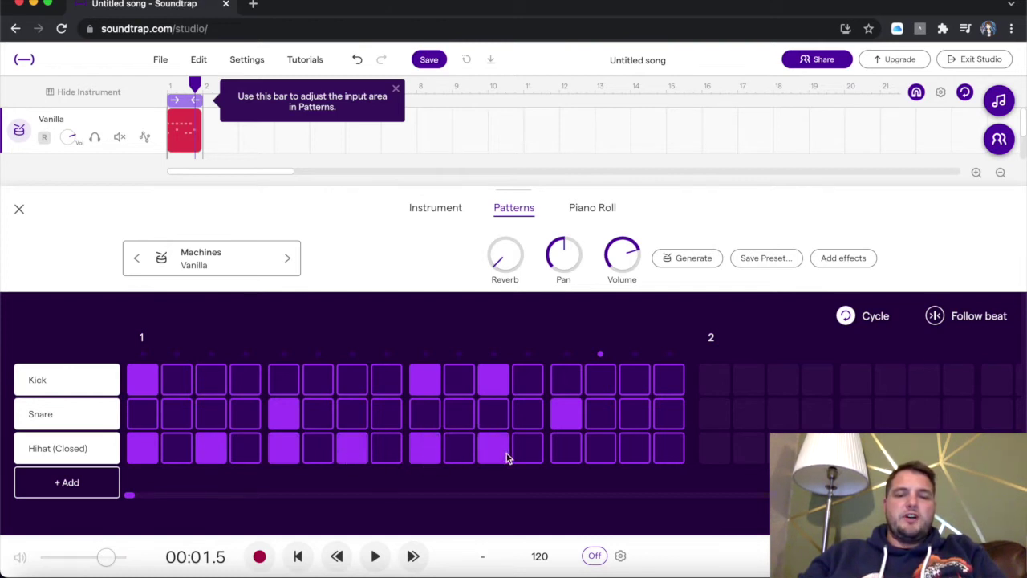
pyautogui.click(571, 457)
pyautogui.click(636, 454)
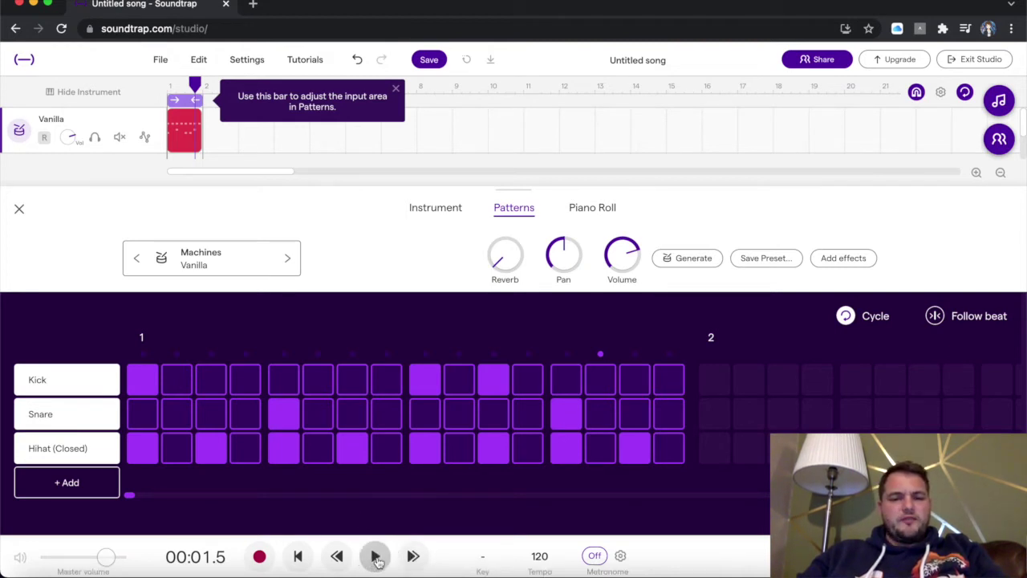
pyautogui.click(376, 557)
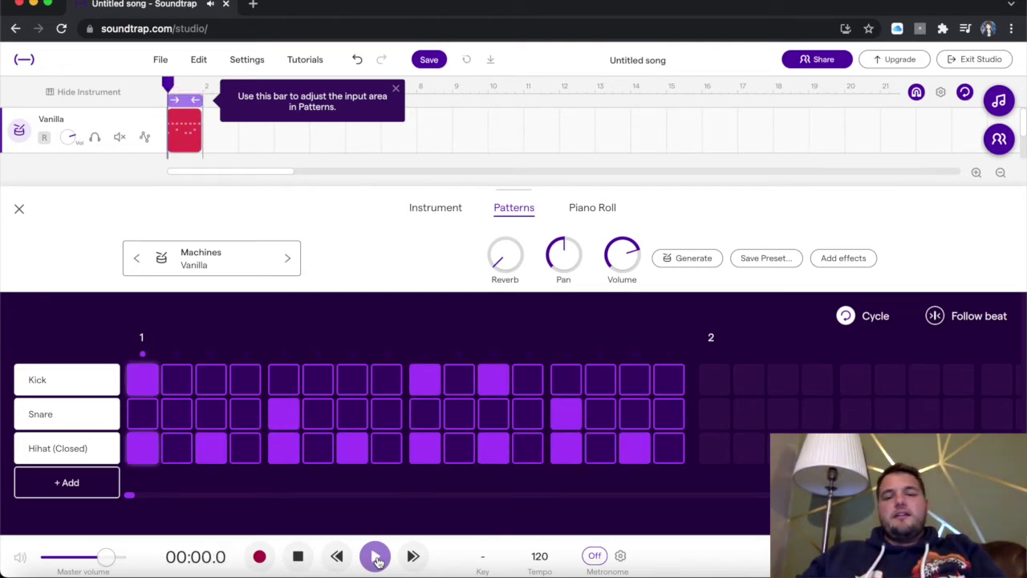
pyautogui.click(297, 556)
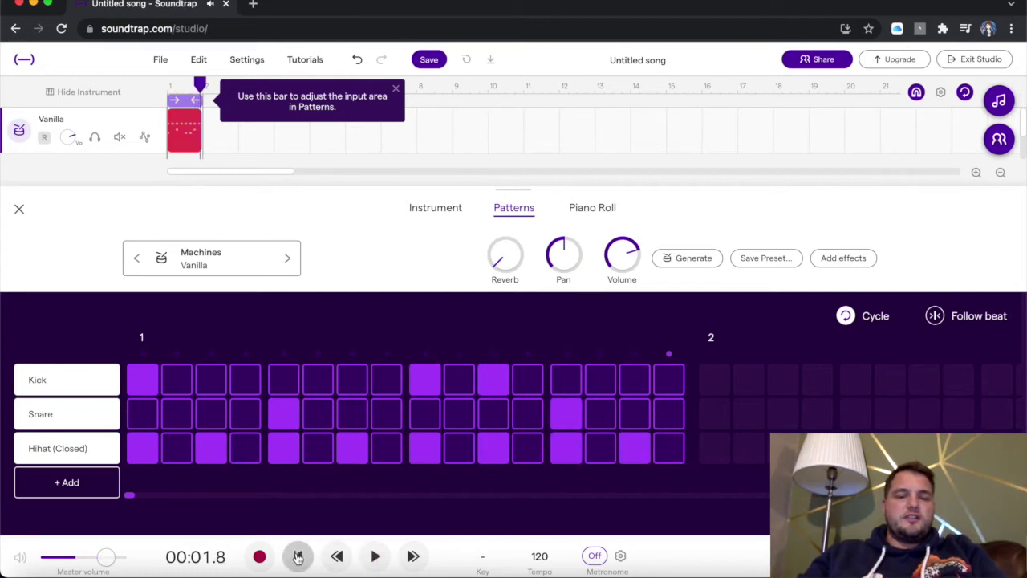
pyautogui.click(541, 557)
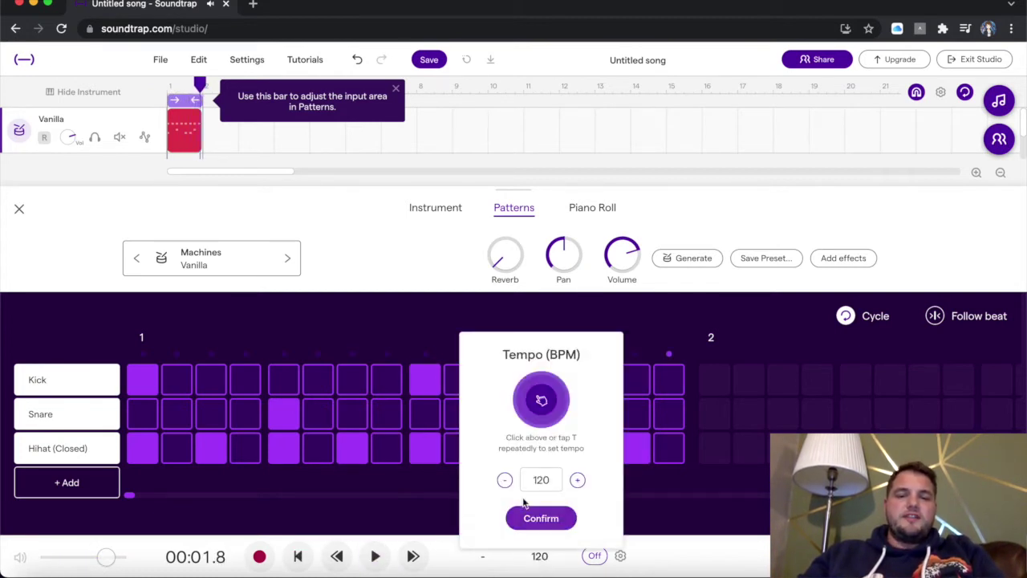
# Step: Change the song tempo from 120 to 90 BPM and preview the pattern
pyautogui.moveTo(550, 481); pyautogui.dragTo(519, 487)
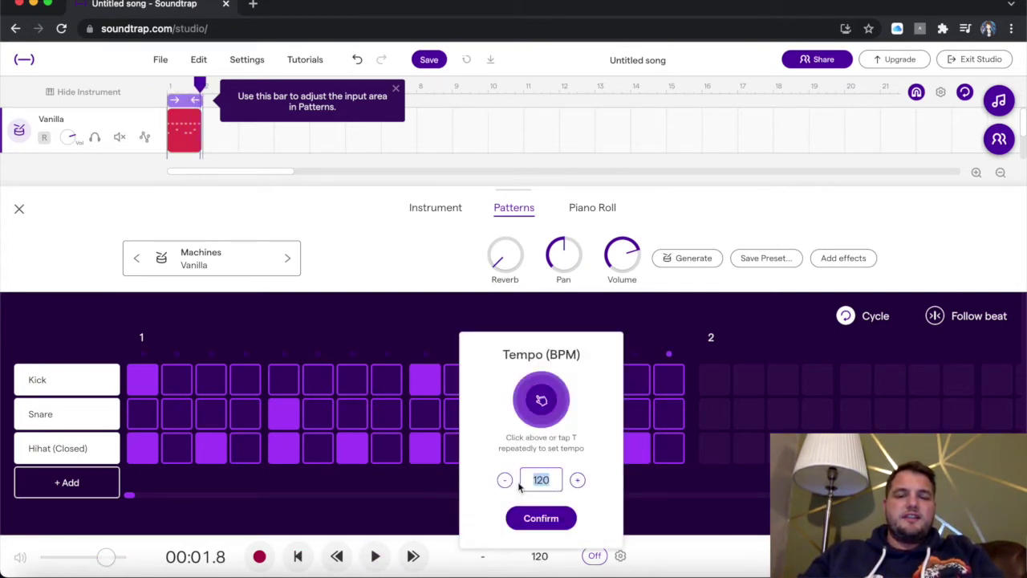
pyautogui.write('90')
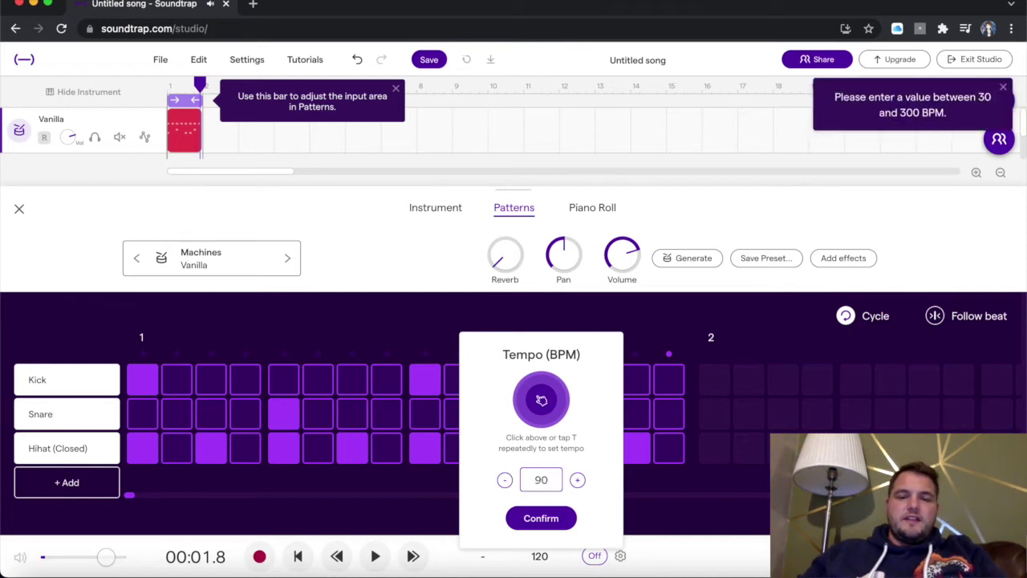
pyautogui.press('Return')
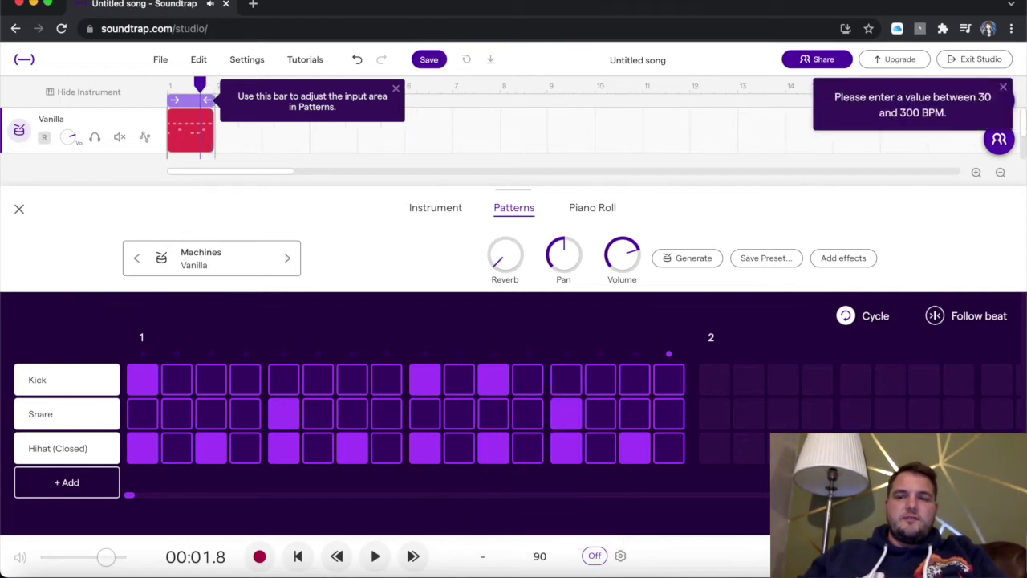
pyautogui.click(376, 557)
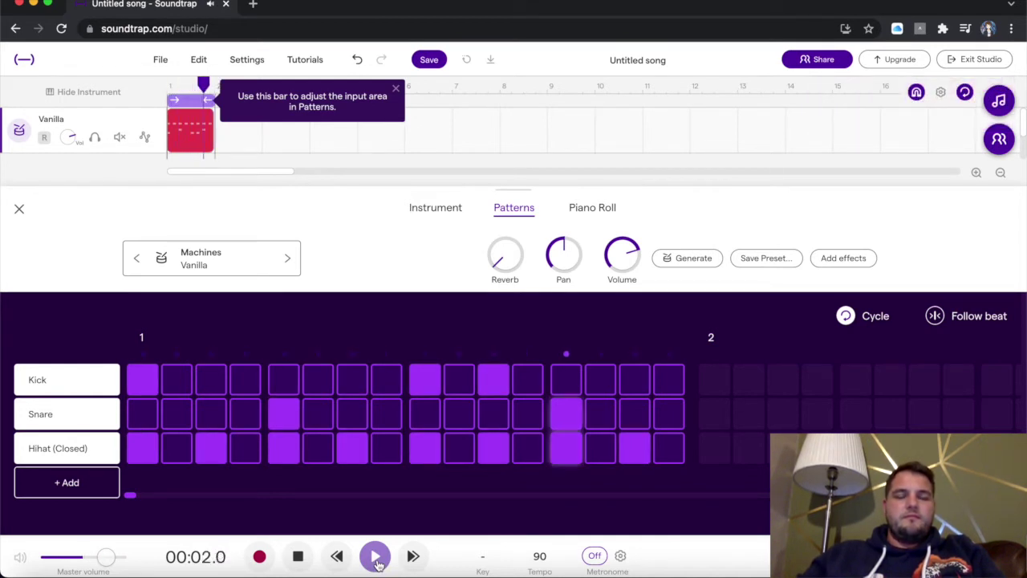
pyautogui.click(296, 556)
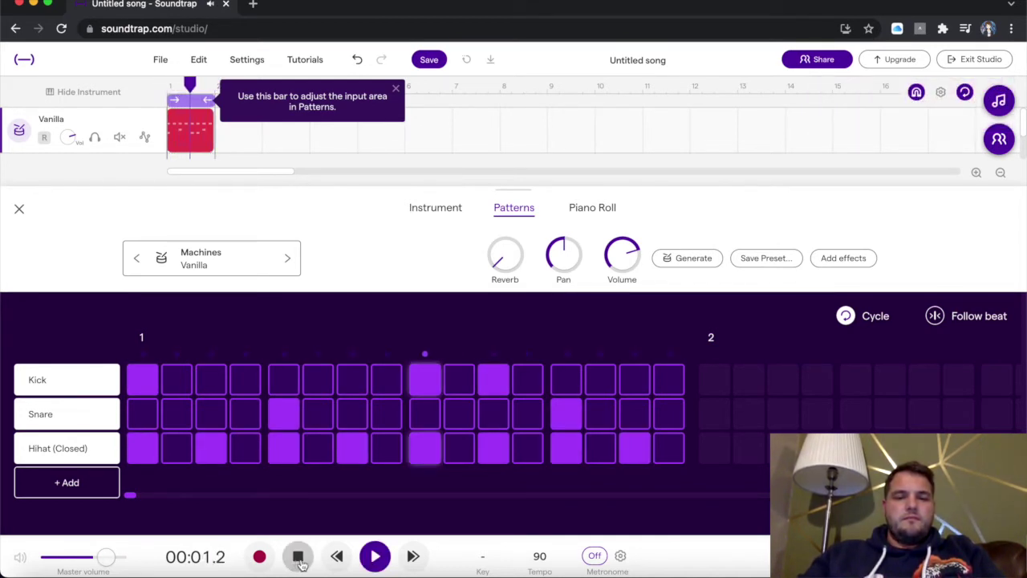
pyautogui.click(299, 558)
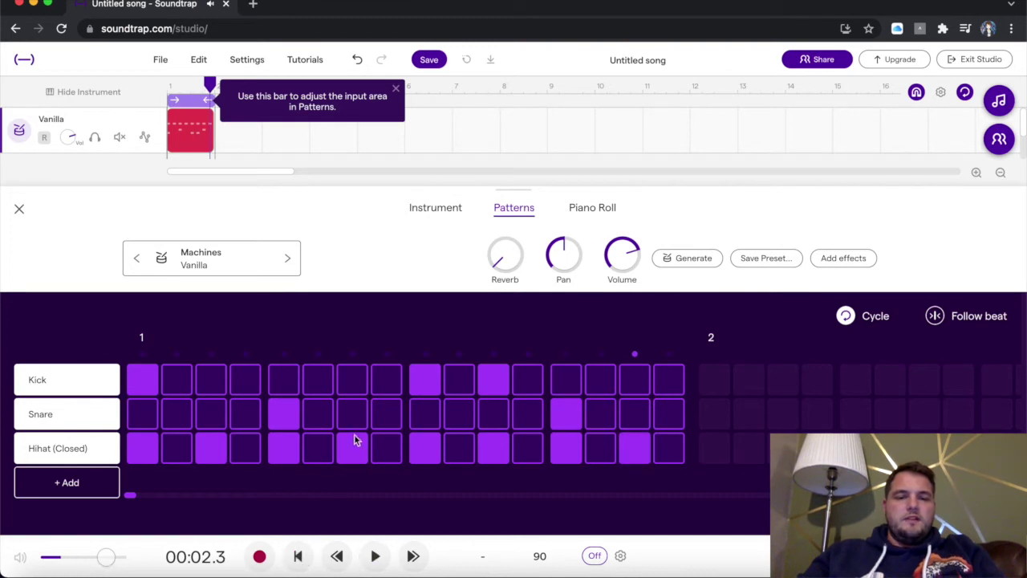
# Step: Add kicks on steps 7 and 8 and play the beat back
pyautogui.click(383, 387)
pyautogui.click(353, 384)
pyautogui.click(383, 385)
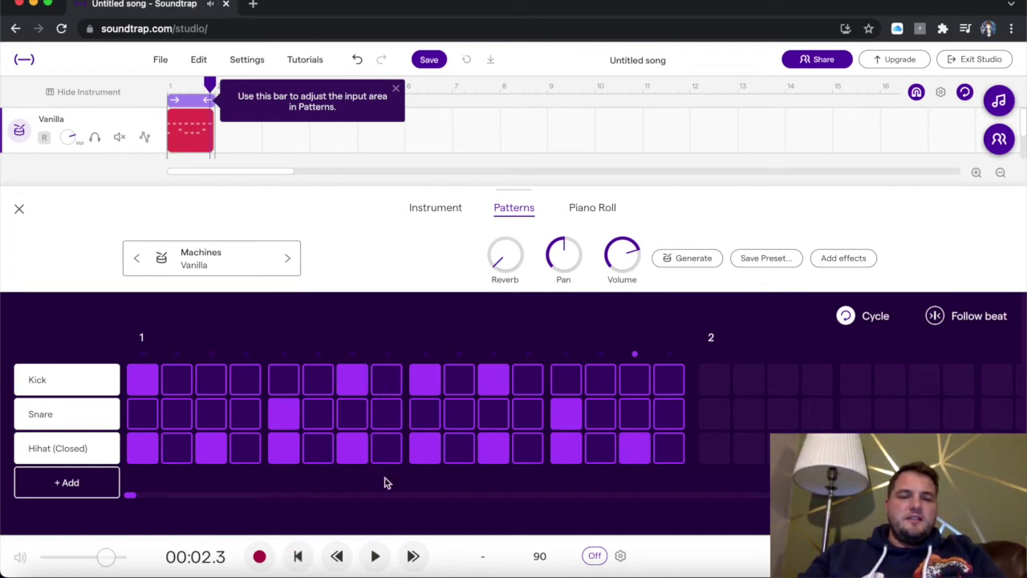
pyautogui.click(375, 556)
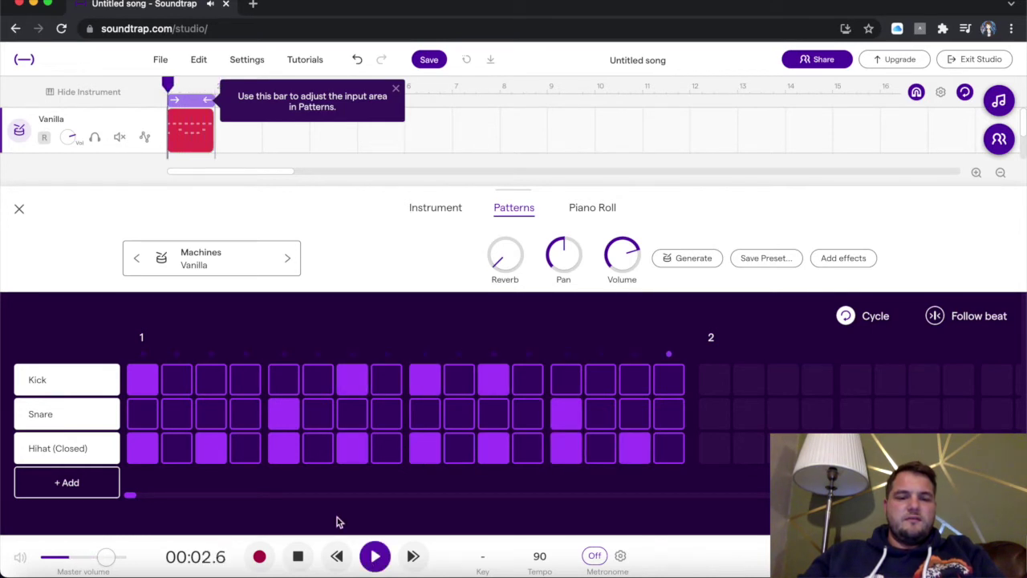
pyautogui.click(386, 377)
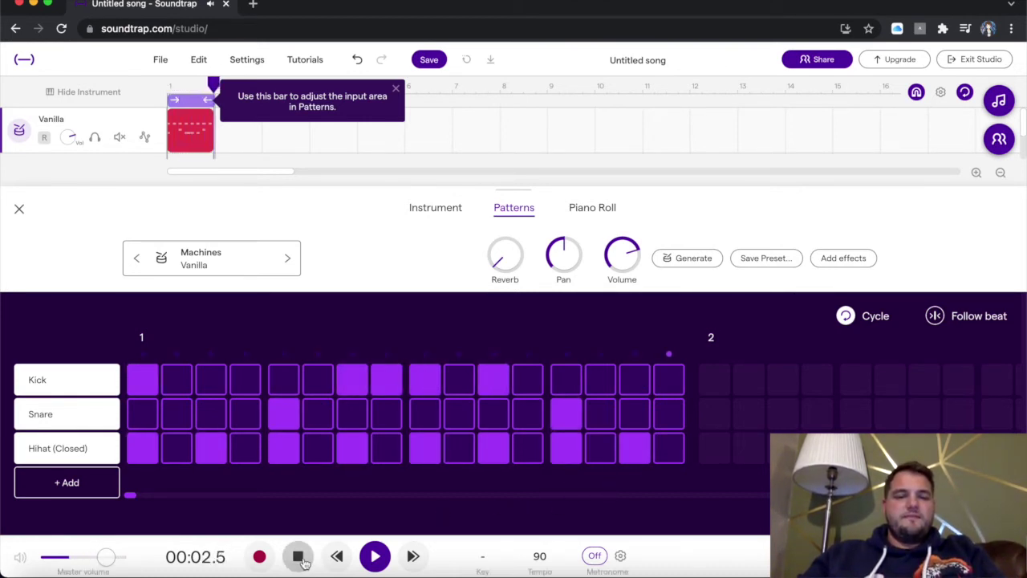
pyautogui.press('space')
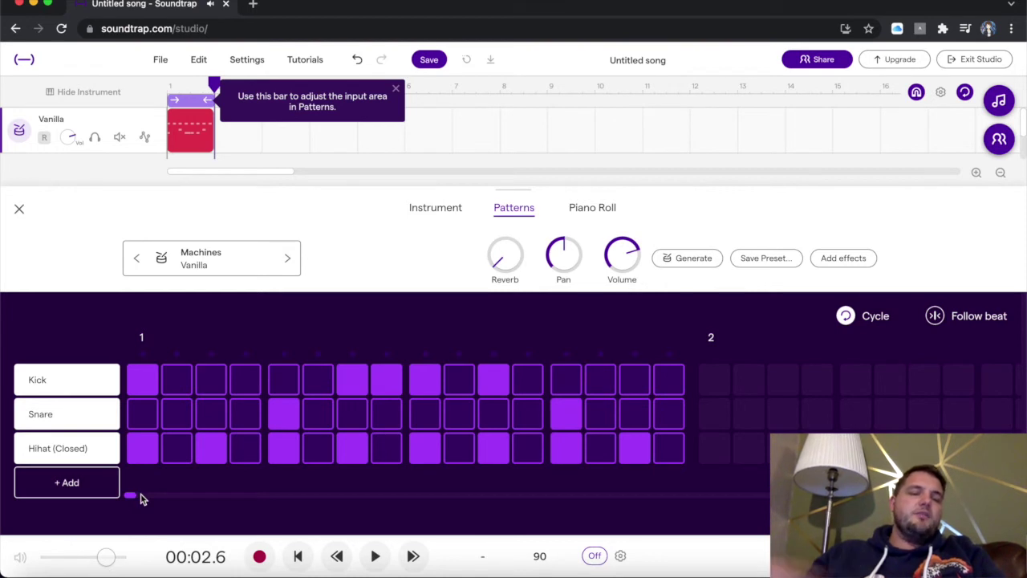
pyautogui.hscroll(5, 140, 498)
pyautogui.hscroll(-5, 131, 483)
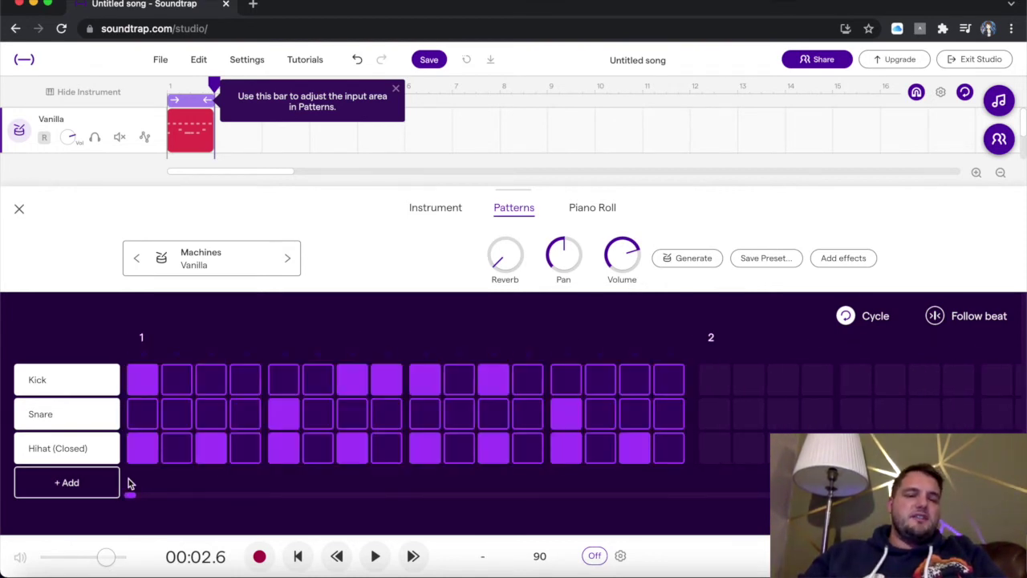
# Step: Add a Hihat (Open) row hitting step 15, removing the closed hi-hat there, then preview
pyautogui.click(82, 485)
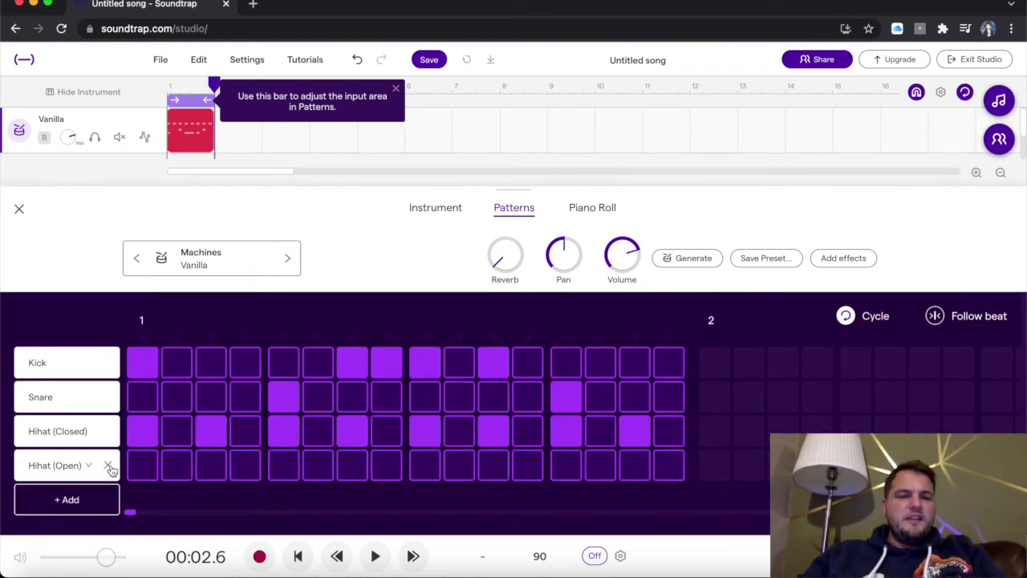
pyautogui.click(667, 469)
pyautogui.click(641, 441)
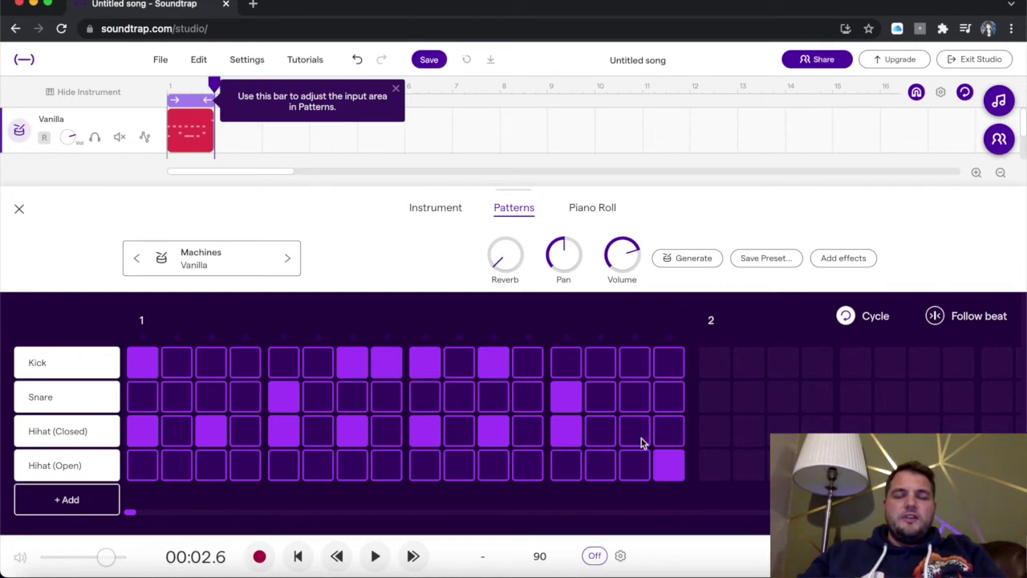
pyautogui.click(646, 468)
pyautogui.click(659, 472)
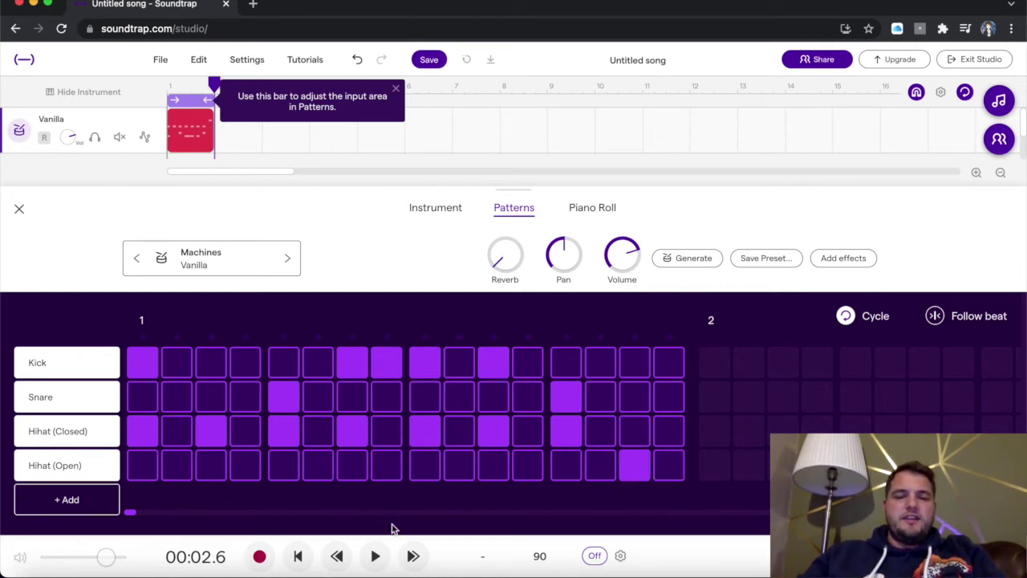
pyautogui.click(375, 558)
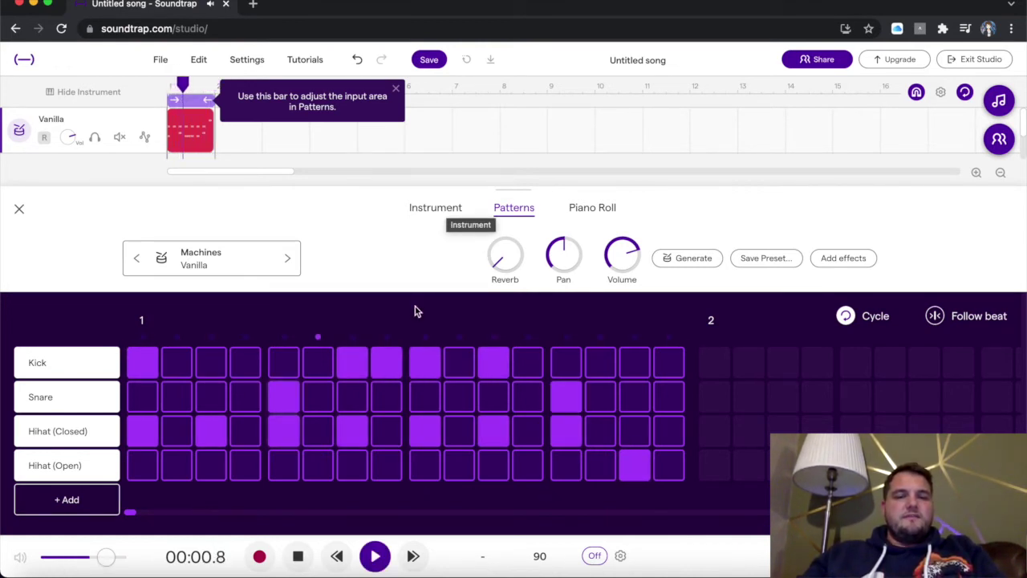
pyautogui.press('space')
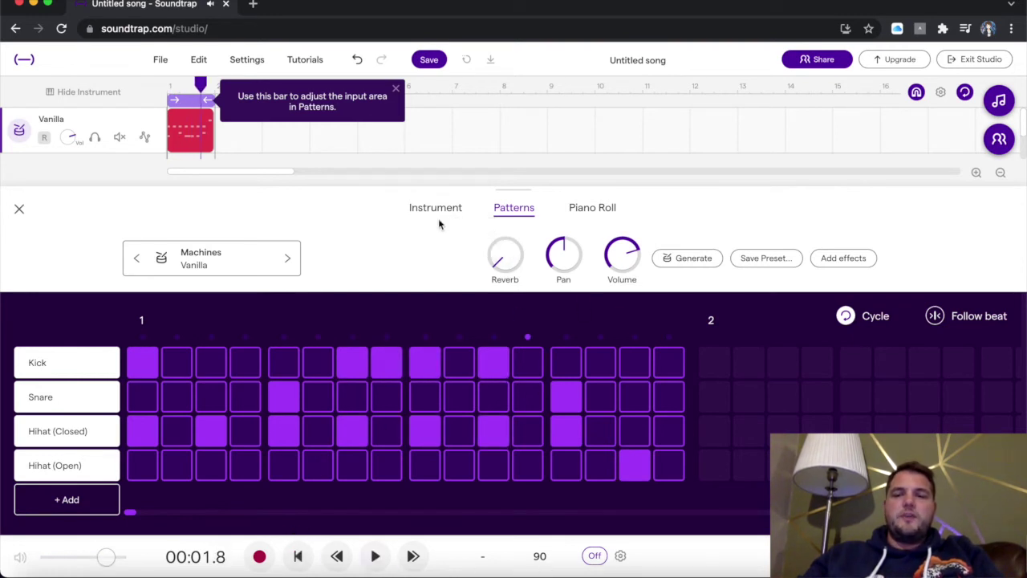
pyautogui.click(452, 215)
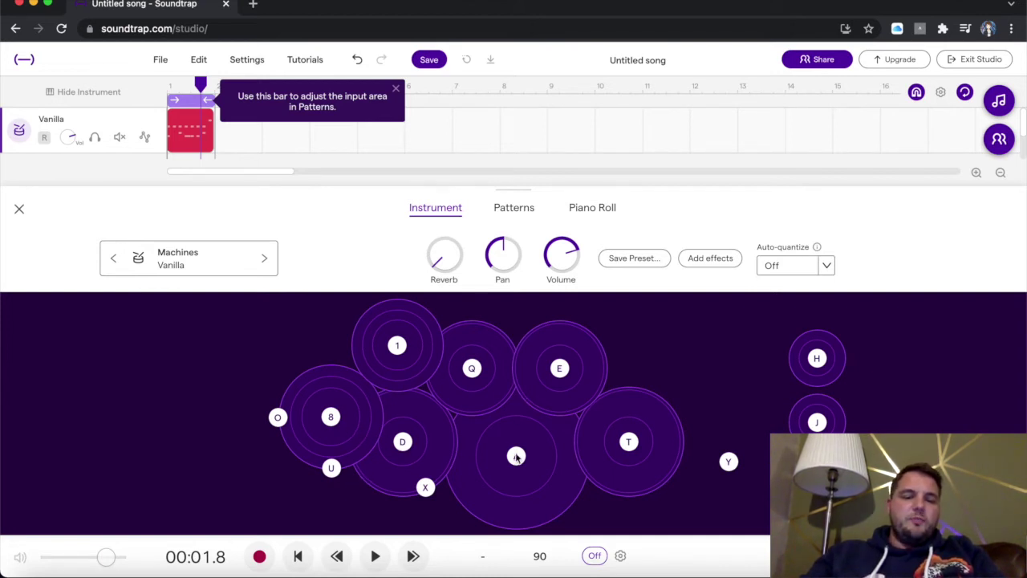
pyautogui.press('q')
pyautogui.press('q')
pyautogui.press('q')
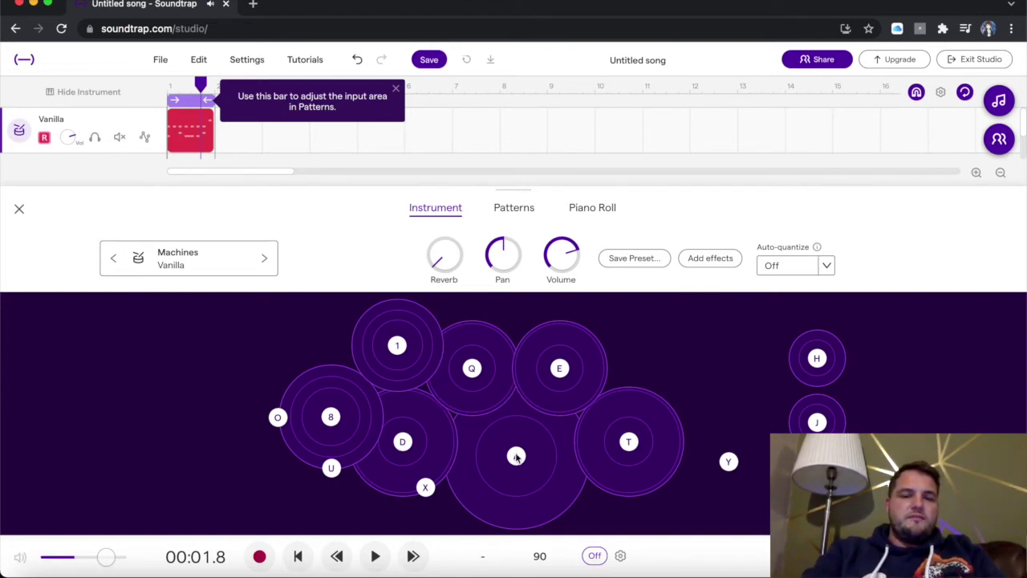
pyautogui.press('q')
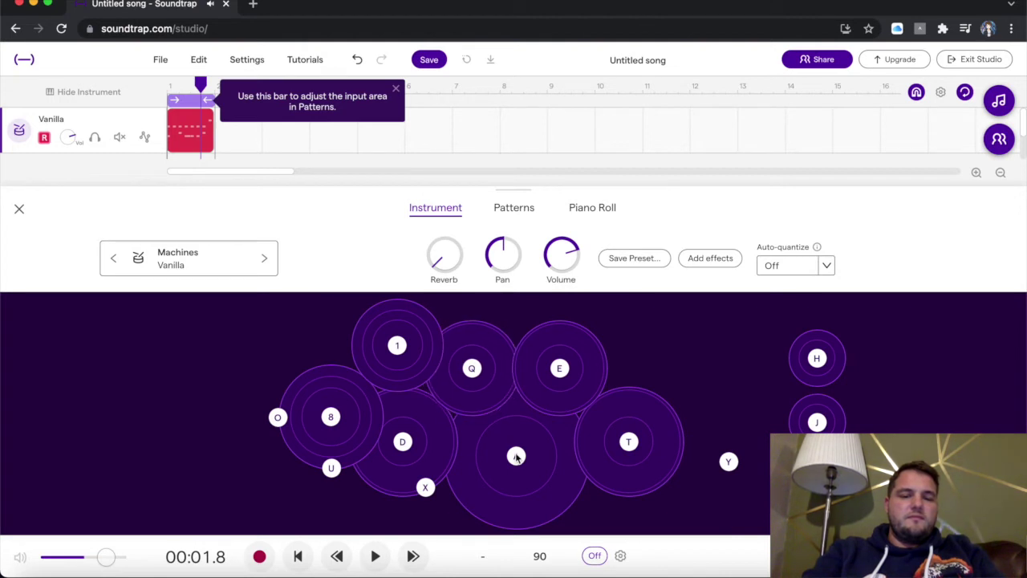
pyautogui.press('q')
pyautogui.press('q')
pyautogui.press('e')
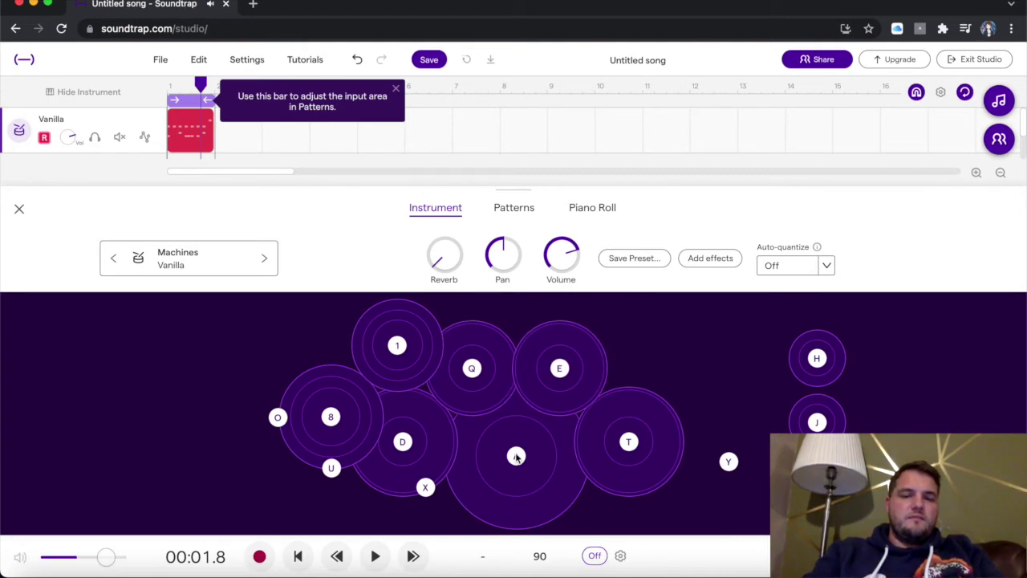
pyautogui.press('t')
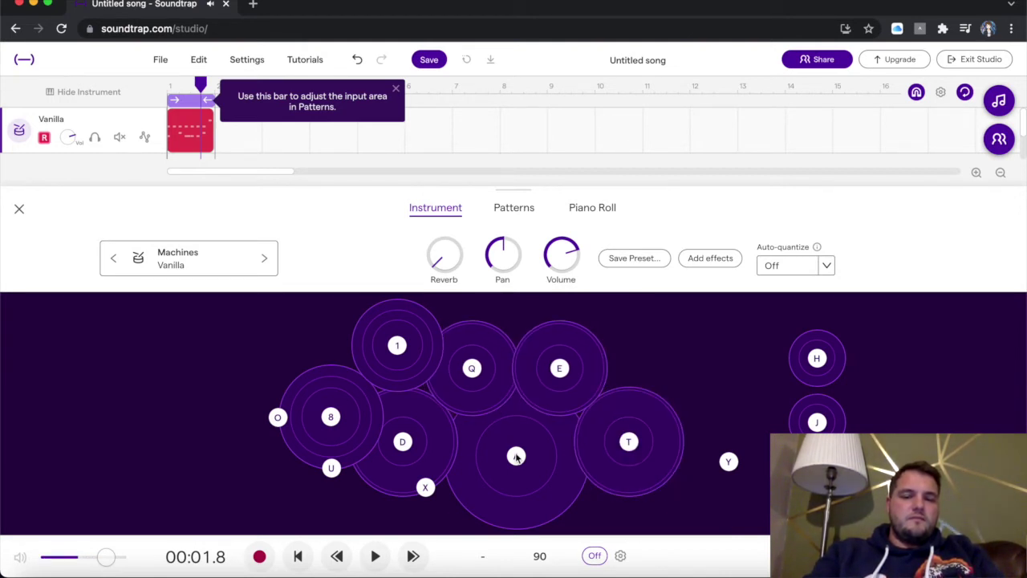
pyautogui.press('t')
pyautogui.press('x')
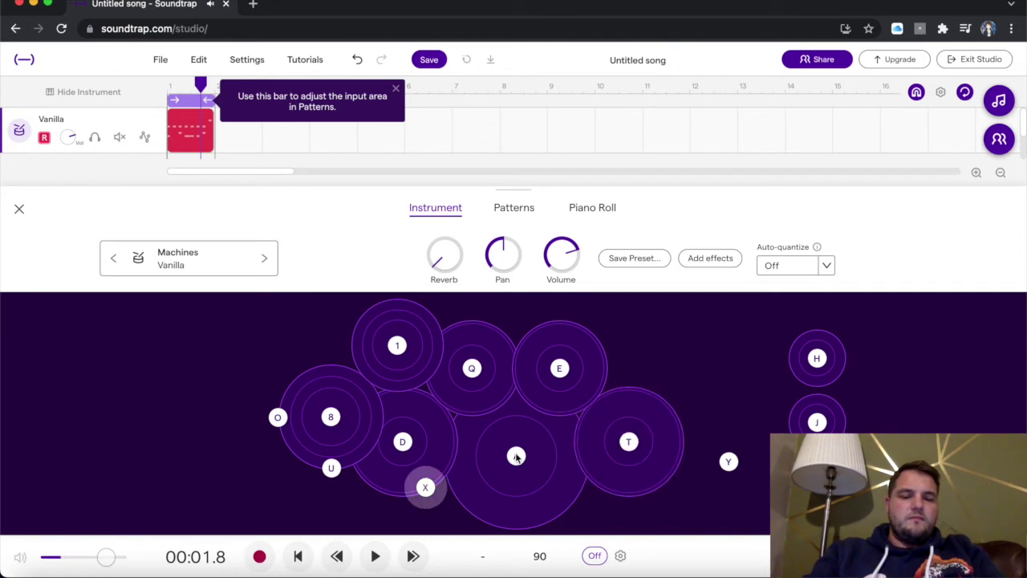
pyautogui.press('d')
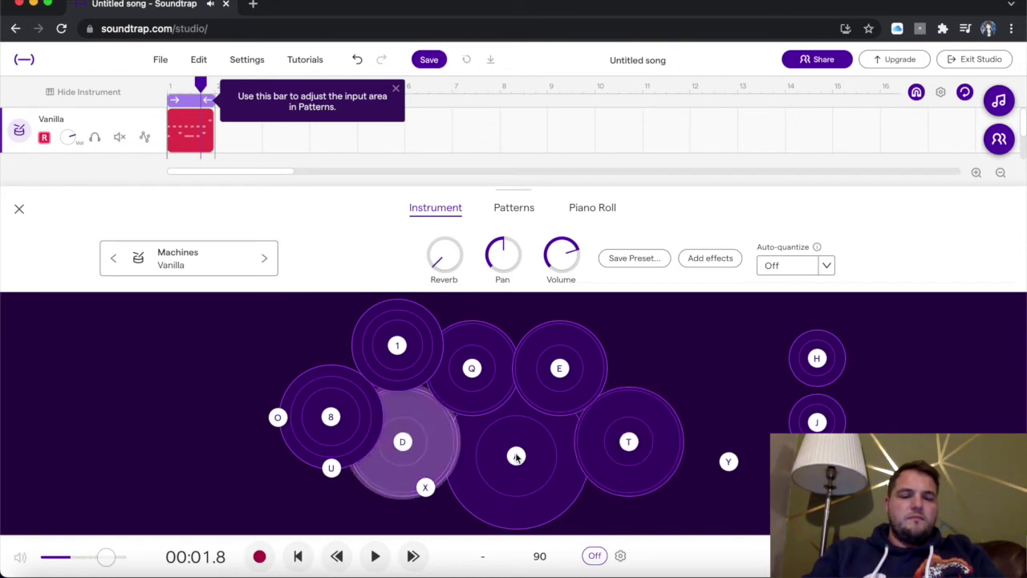
pyautogui.press('8')
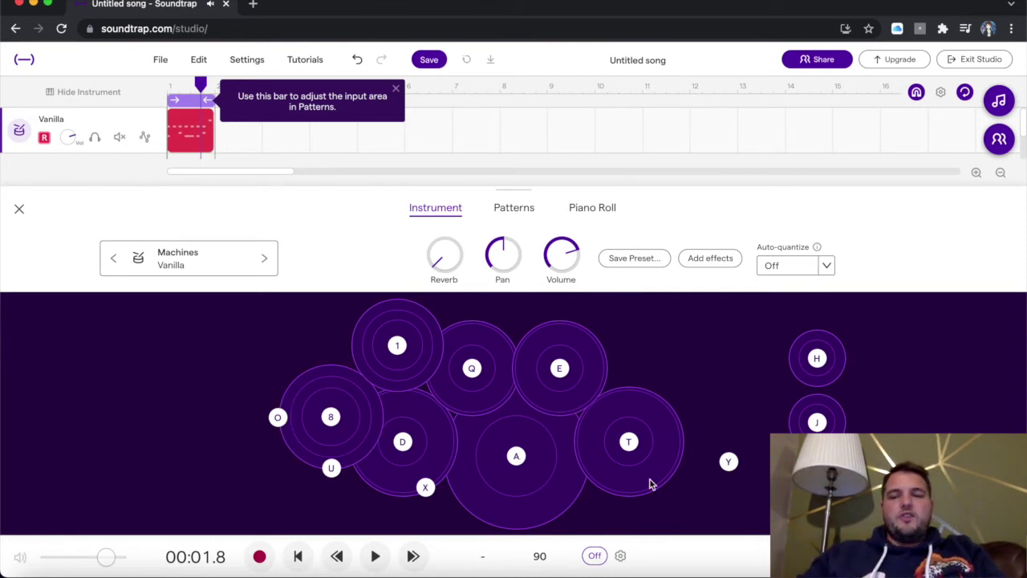
pyautogui.click(514, 210)
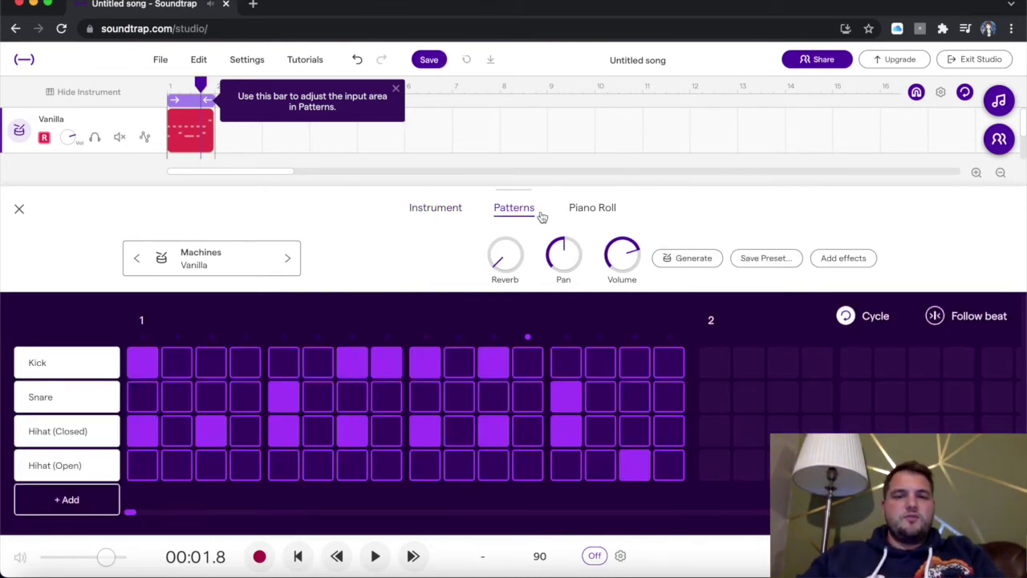
# Step: View the drum notes in the Piano Roll, then return to the Patterns grid
pyautogui.click(595, 210)
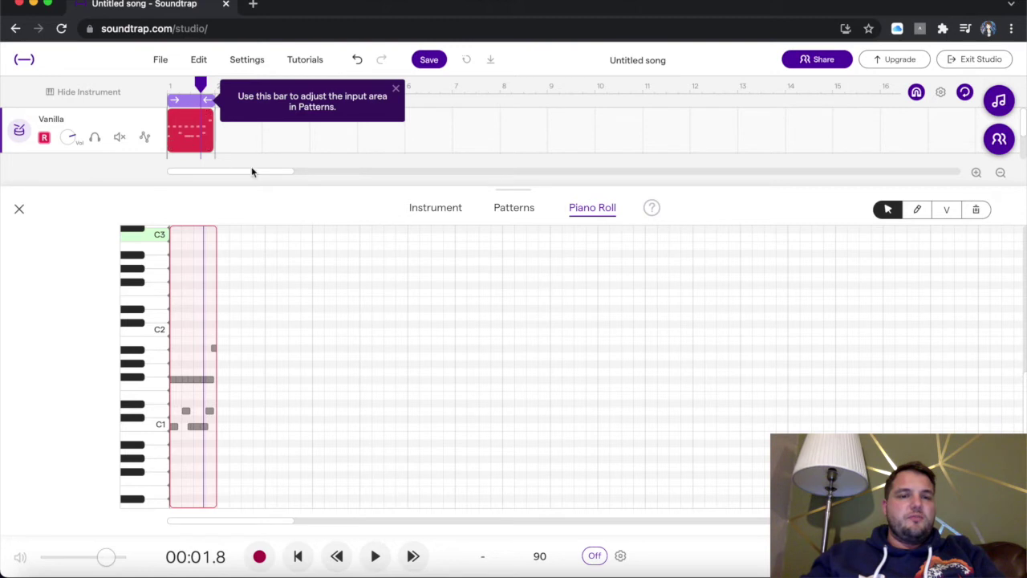
pyautogui.click(514, 210)
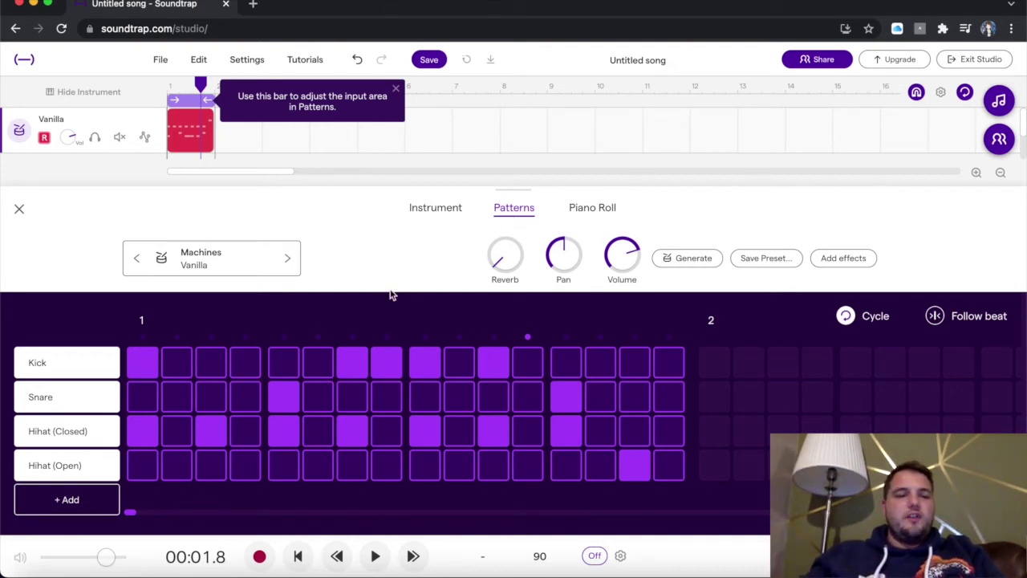
# Step: Add a Crash row with a hit on step 1 and play the pattern back
pyautogui.click(100, 502)
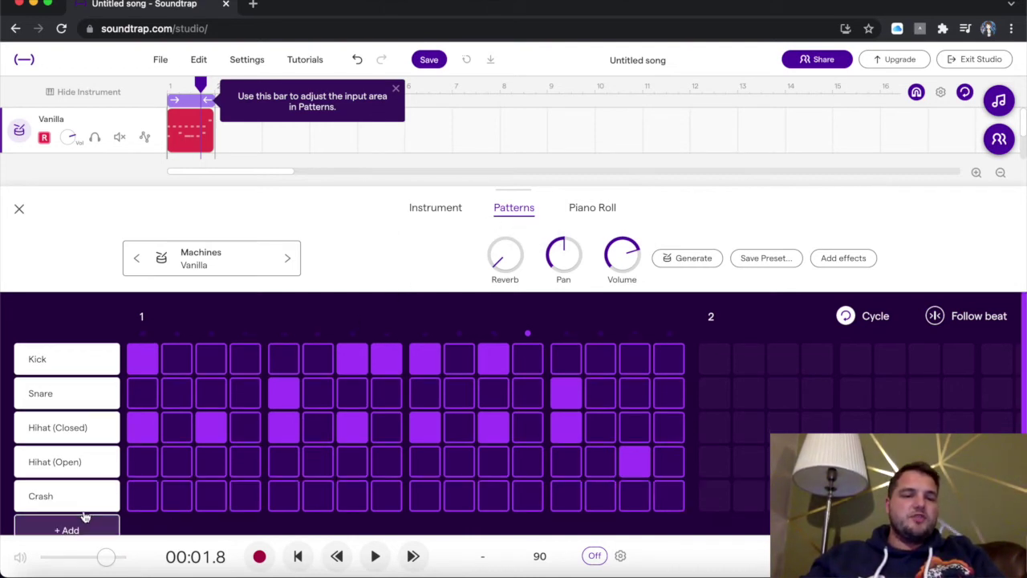
pyautogui.scroll(-1, 154, 482)
pyautogui.click(143, 468)
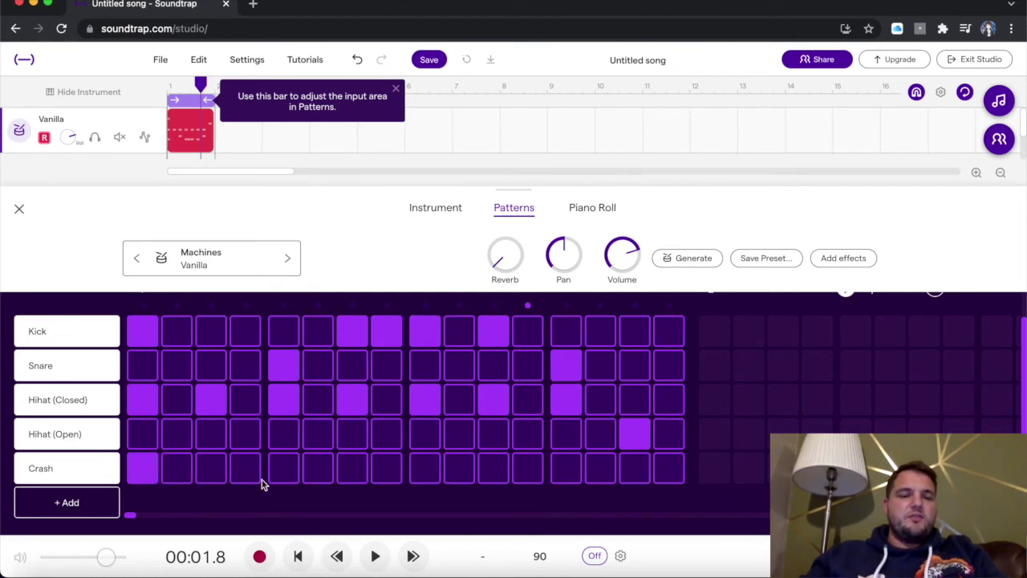
pyautogui.scroll(1, 261, 484)
pyautogui.scroll(-1, 182, 503)
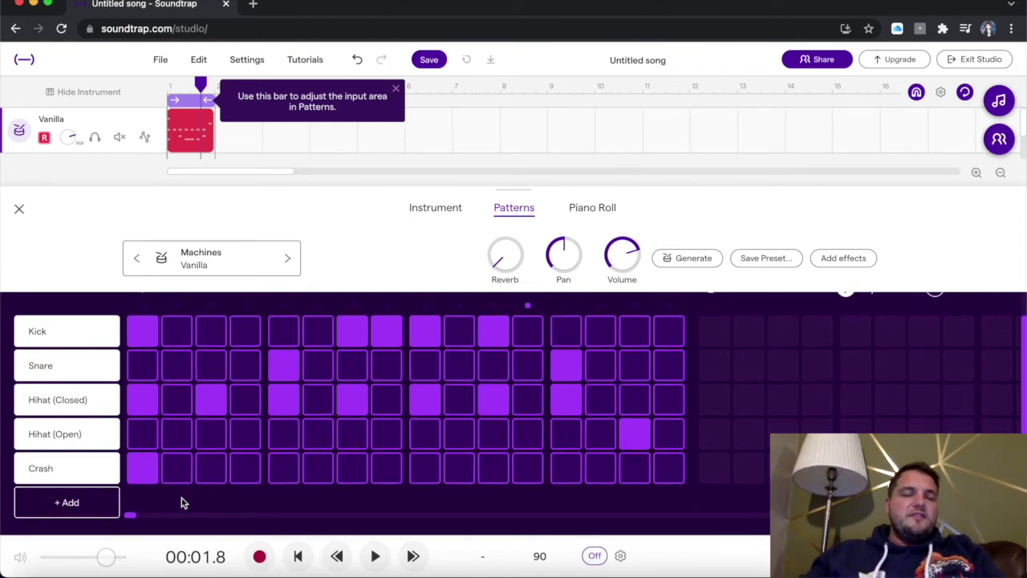
pyautogui.click(383, 561)
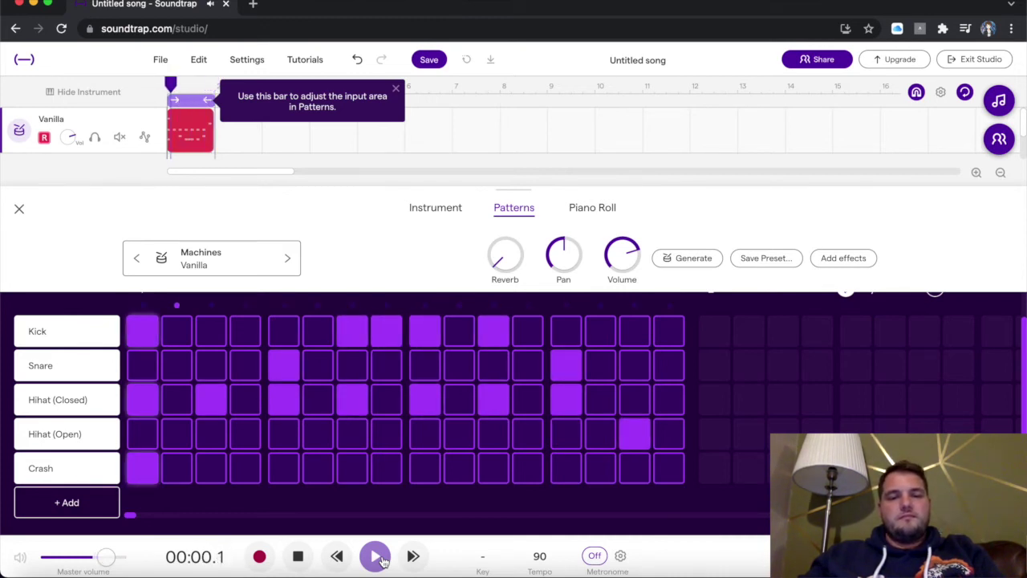
pyautogui.click(297, 556)
# Step: Add another drum row and change its sound from Ride to Rimshot
pyautogui.click(69, 502)
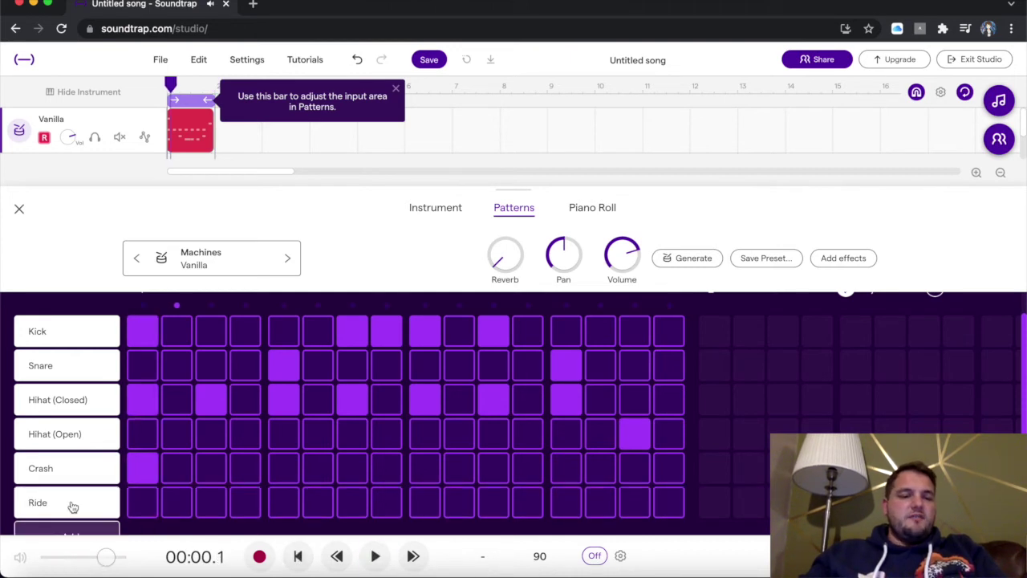
pyautogui.click(60, 510)
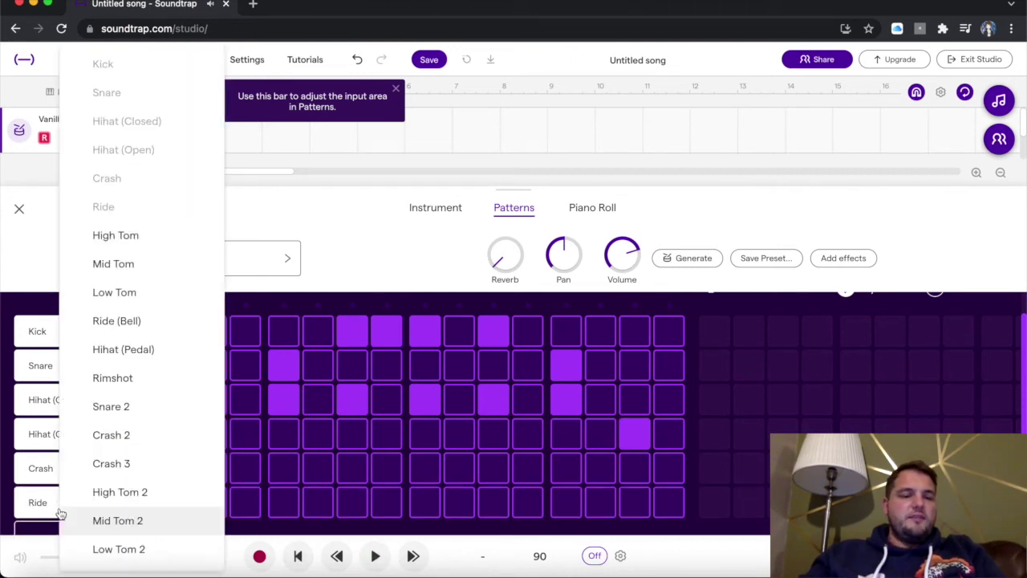
pyautogui.click(145, 392)
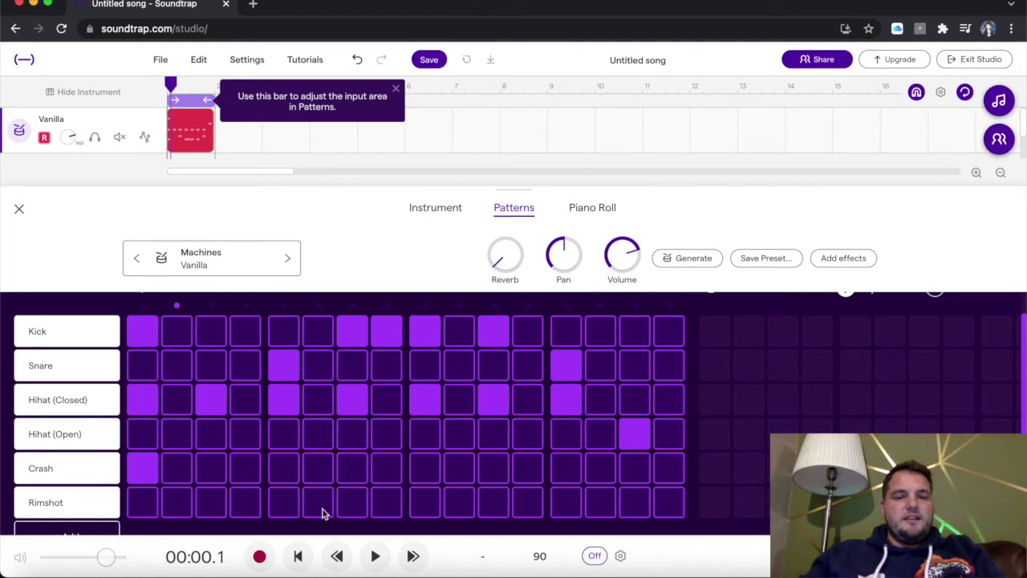
# Step: Place rimshot hits on steps 6 and 14 and preview the pattern
pyautogui.click(358, 508)
pyautogui.click(374, 555)
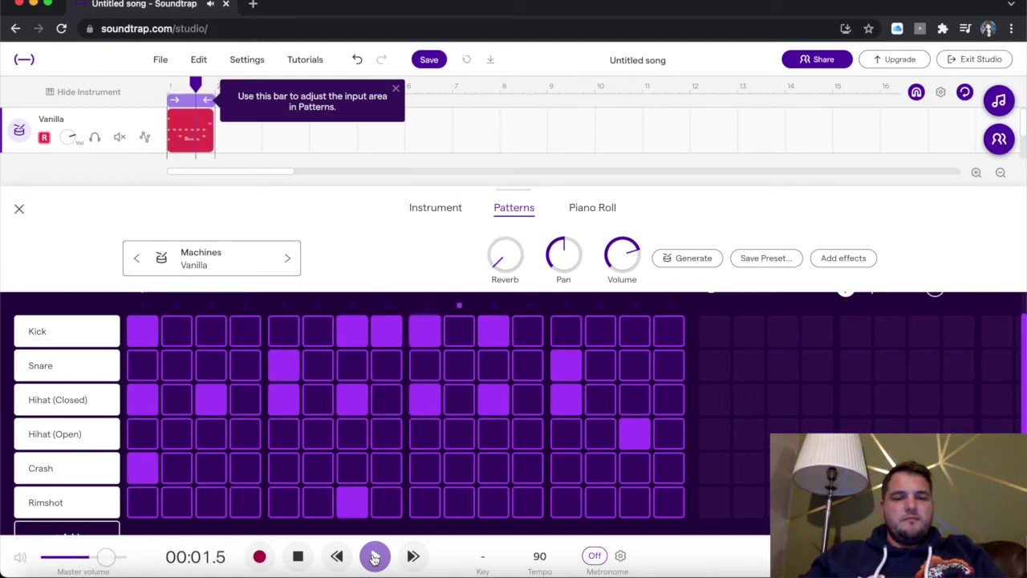
pyautogui.click(319, 507)
pyautogui.click(351, 511)
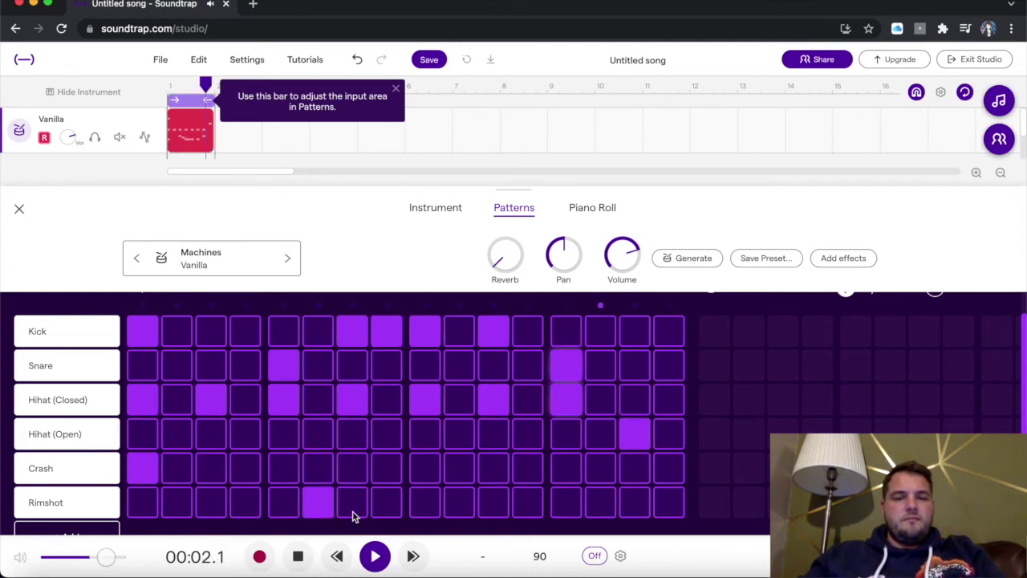
pyautogui.click(600, 504)
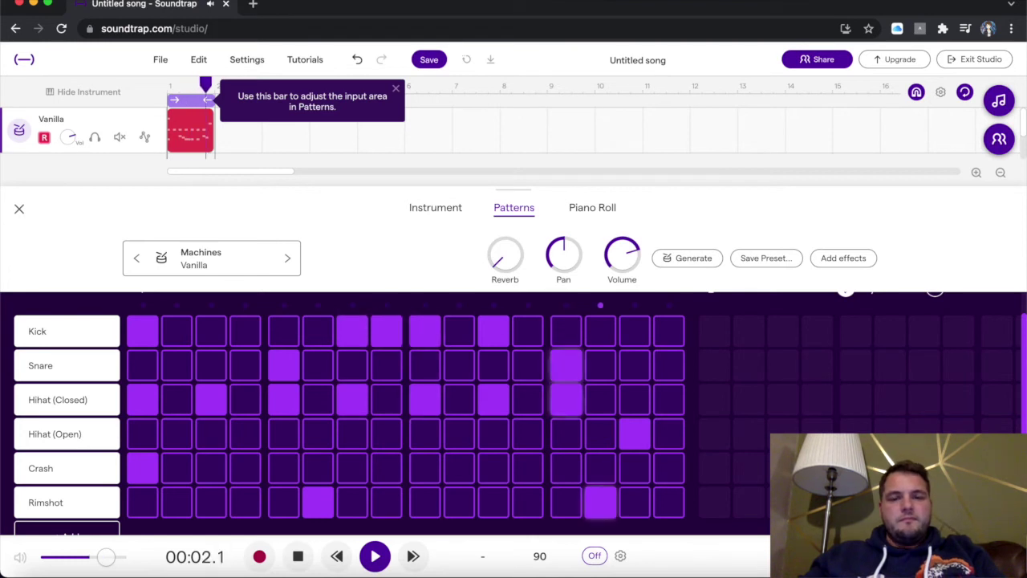
pyautogui.scroll(-1, 753, 480)
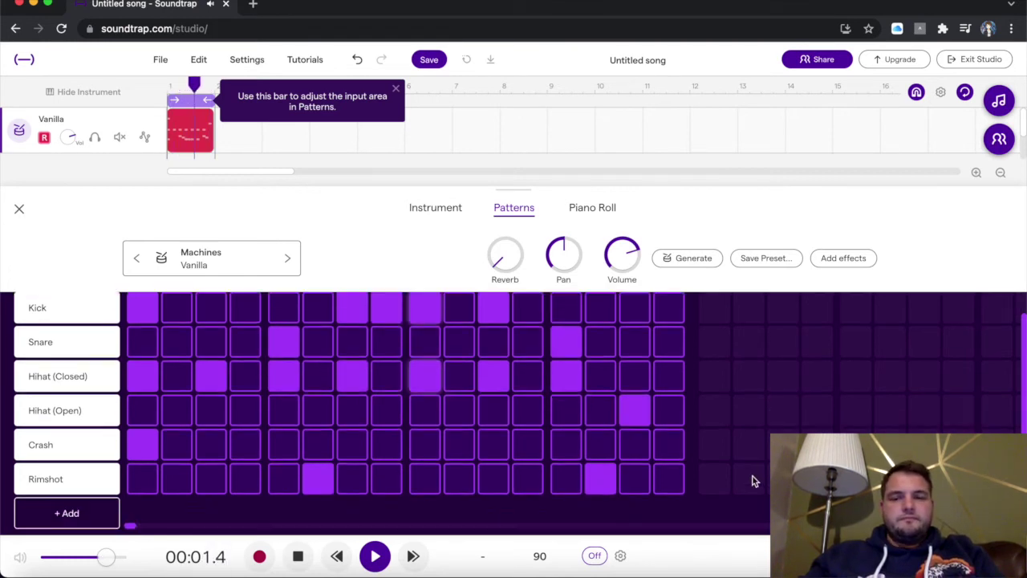
pyautogui.click(297, 556)
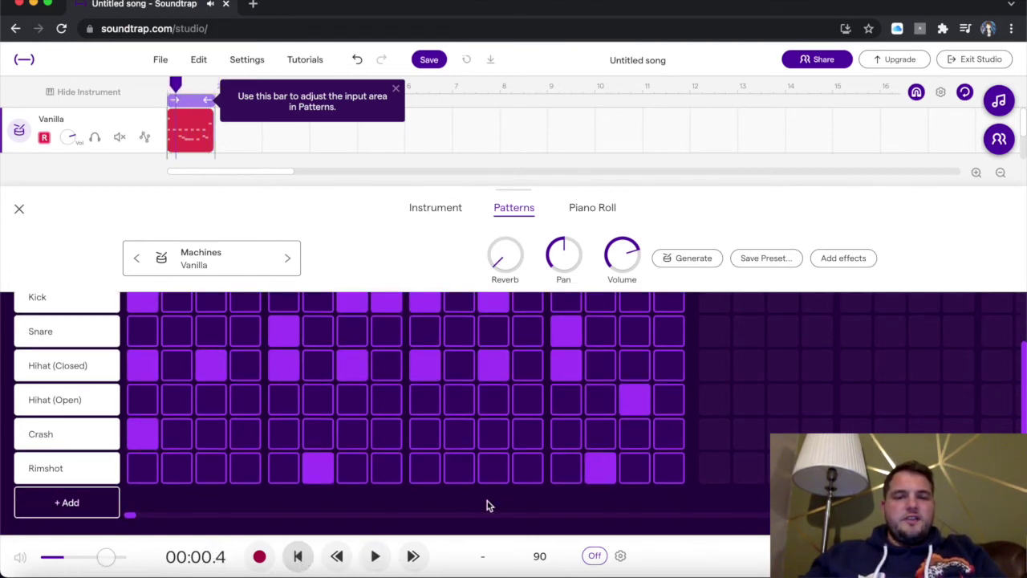
pyautogui.scroll(2, 500, 504)
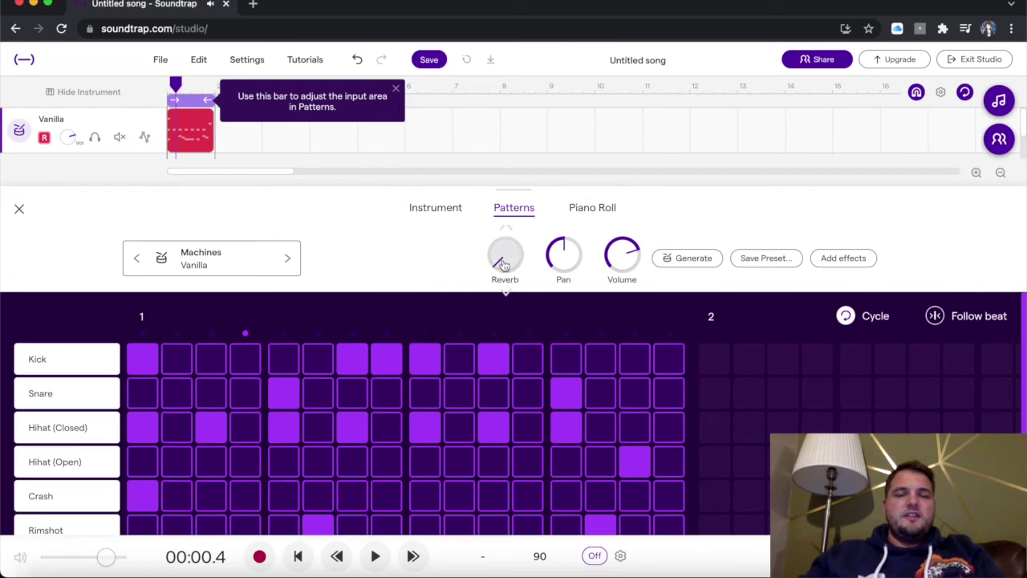
# Step: Raise the Reverb knob slightly on the Vanilla drums and play the pattern to hear it
pyautogui.moveTo(505, 272); pyautogui.dragTo(497, 210)
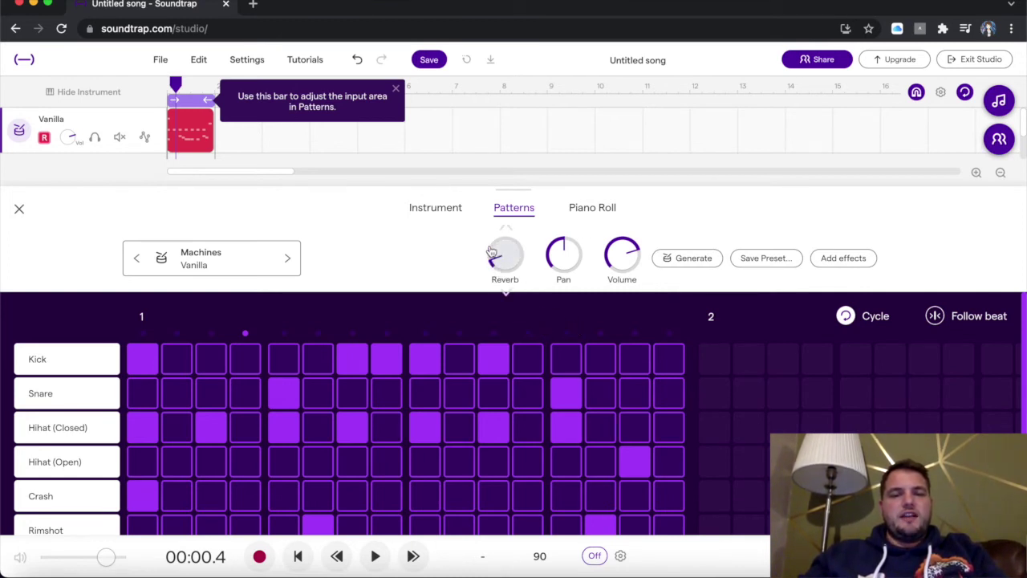
pyautogui.press('space')
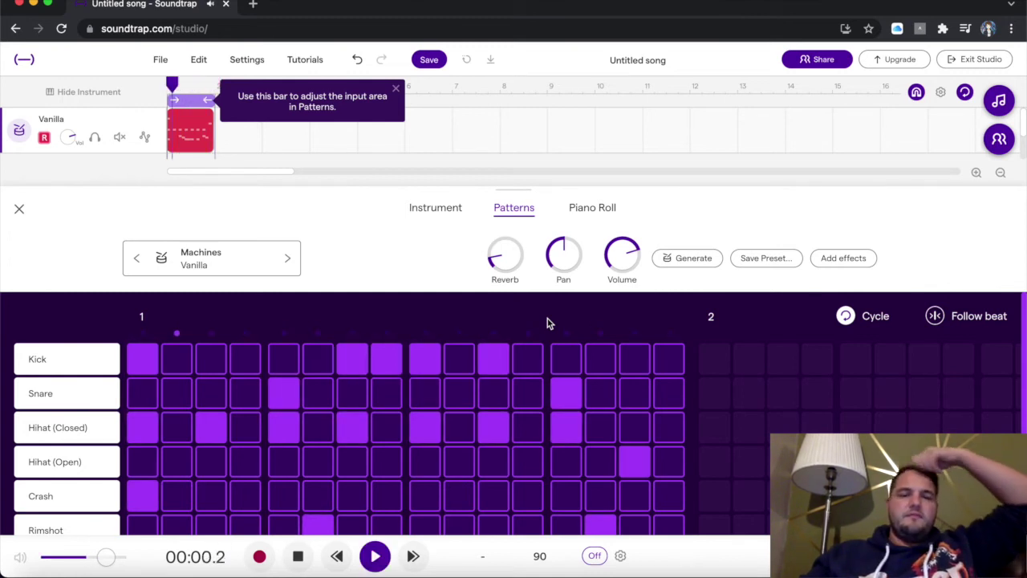
pyautogui.press('space')
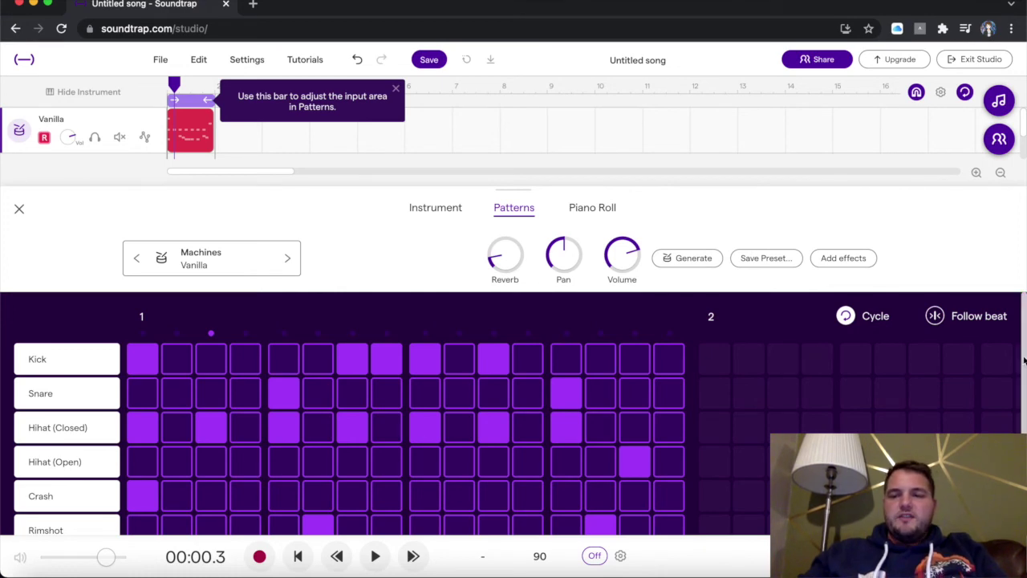
# Step: Bring up the drum kit Instrument presets list
pyautogui.moveTo(1024, 353); pyautogui.dragTo(1024, 412)
pyautogui.scroll(2, 1023, 412)
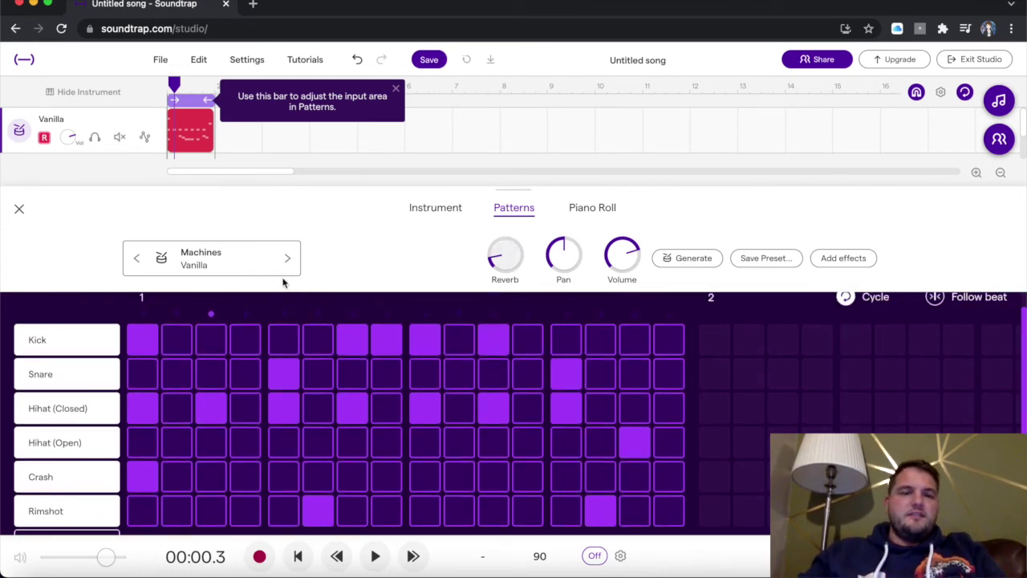
pyautogui.click(211, 264)
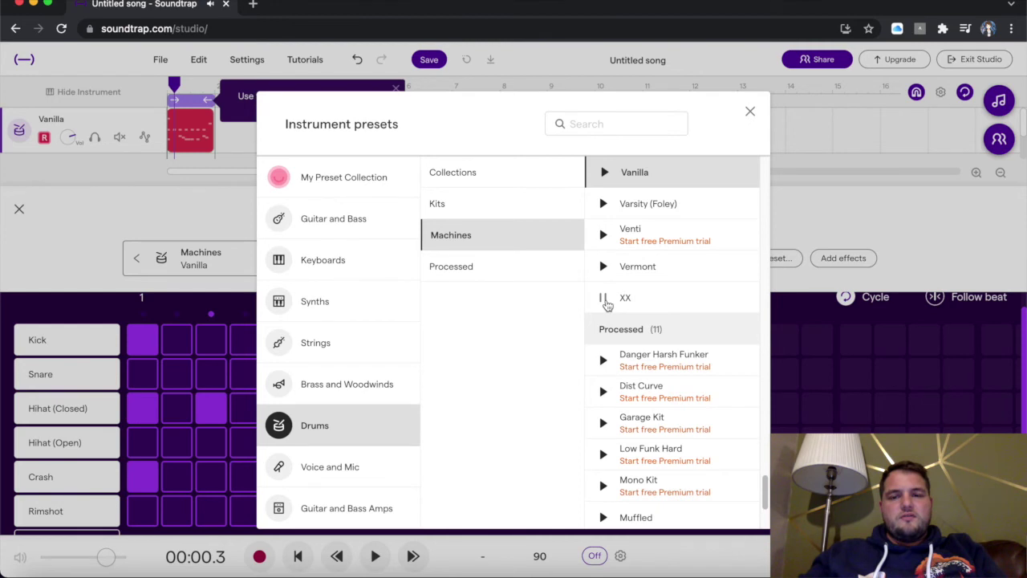
# Step: Preview the Tasty and Red machine kits, then choose Red for the drum pattern
pyautogui.scroll(-5, 664, 351)
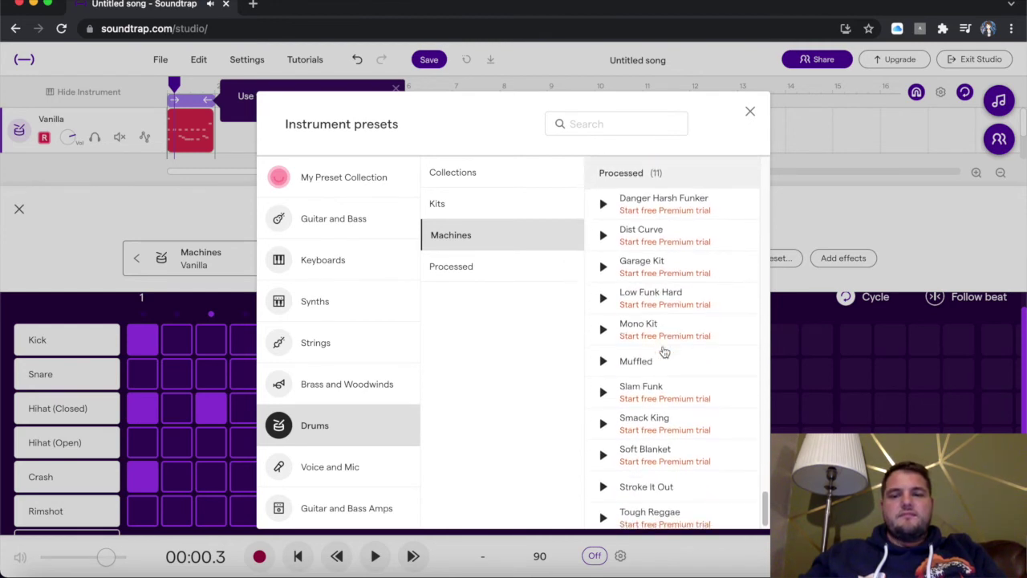
pyautogui.scroll(10, 663, 351)
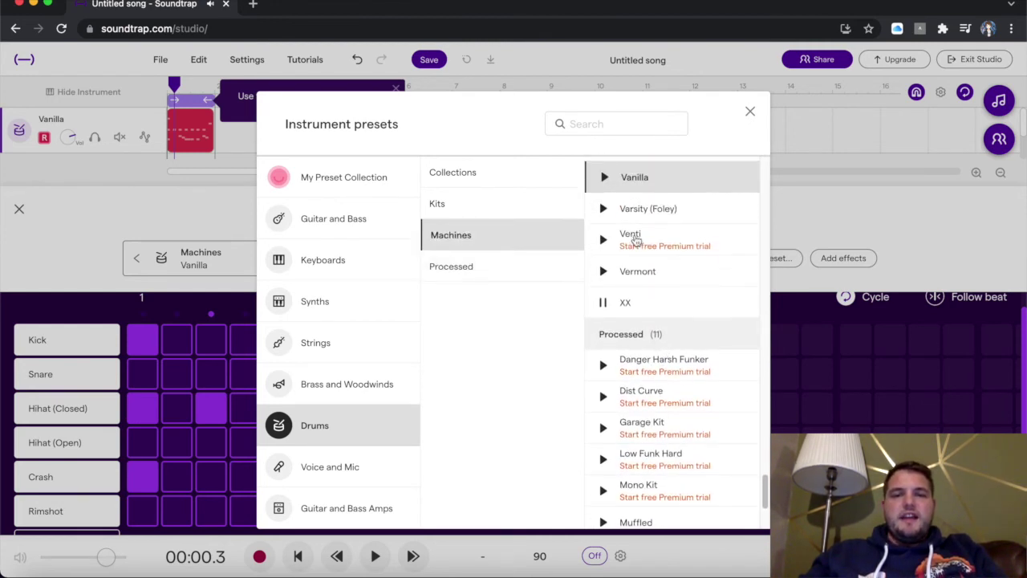
pyautogui.scroll(1, 637, 241)
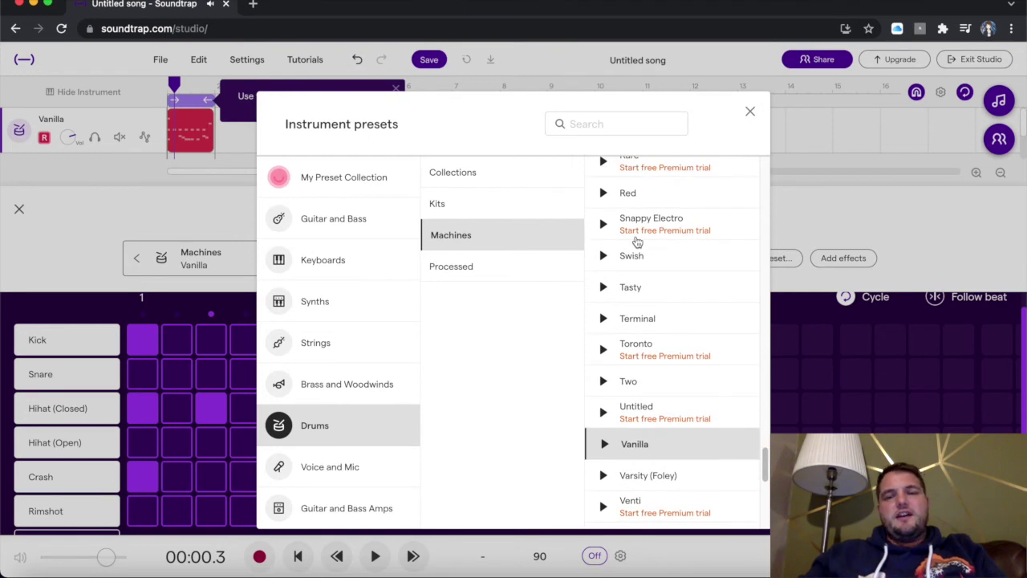
pyautogui.scroll(2, 637, 242)
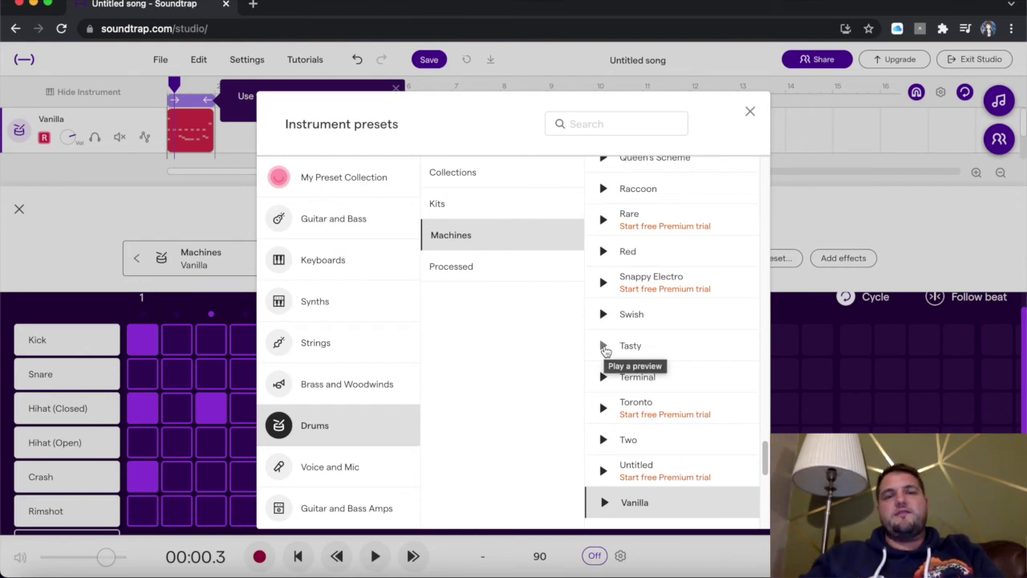
pyautogui.click(604, 347)
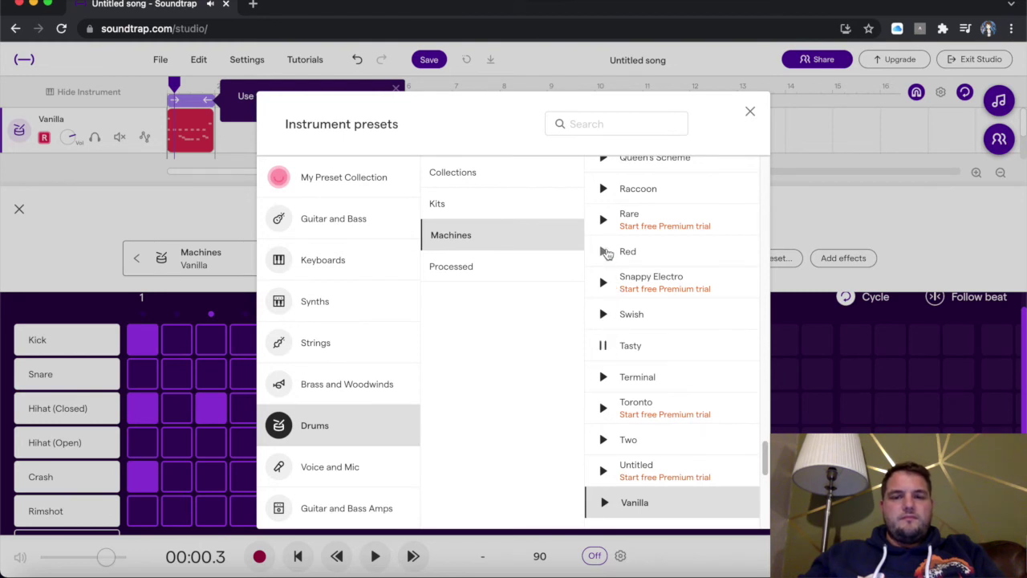
pyautogui.click(605, 251)
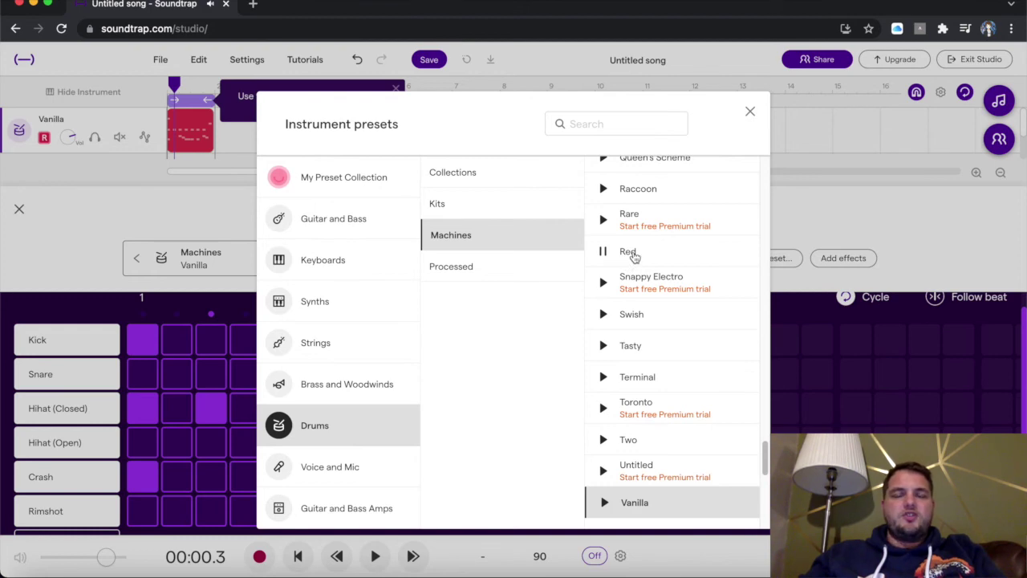
pyautogui.click(630, 252)
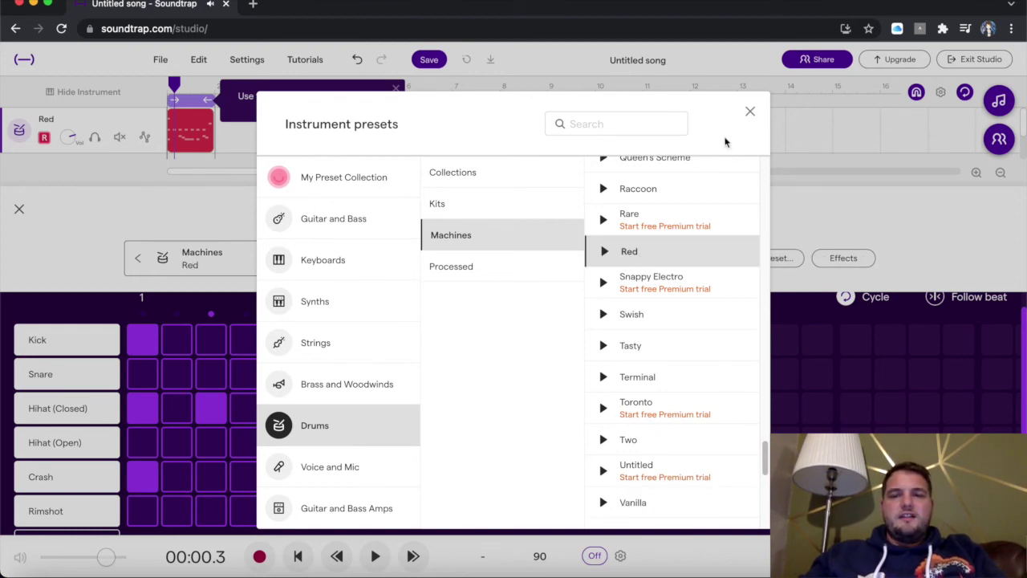
# Step: Close the presets list and play the beat through the Red kit, then stop
pyautogui.click(749, 112)
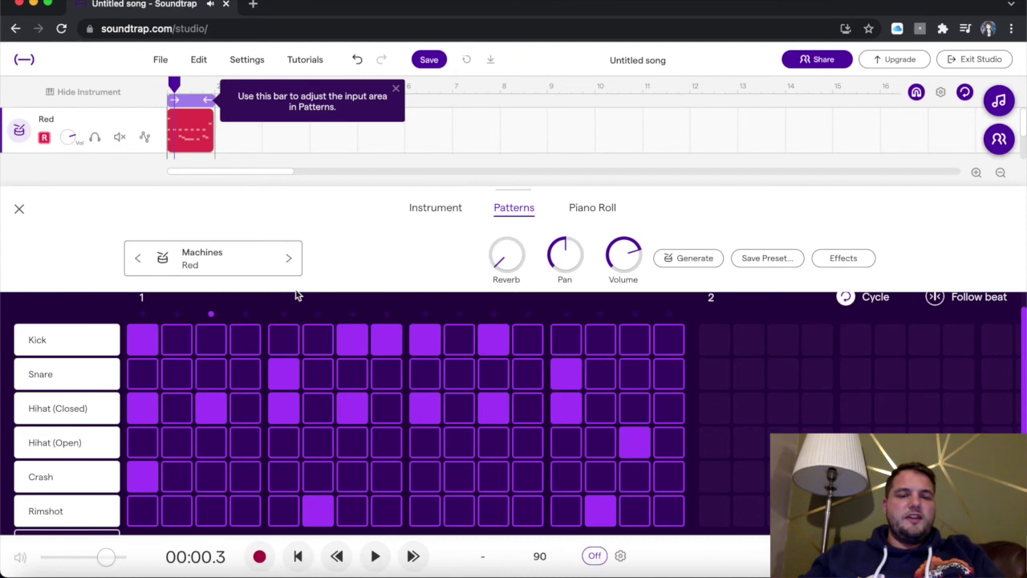
pyautogui.click(374, 559)
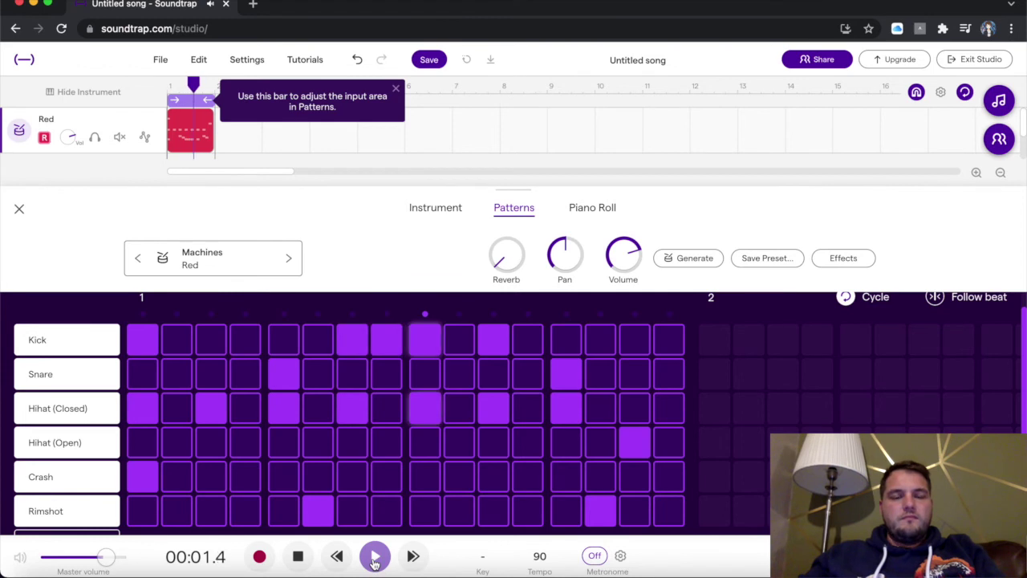
pyautogui.click(298, 557)
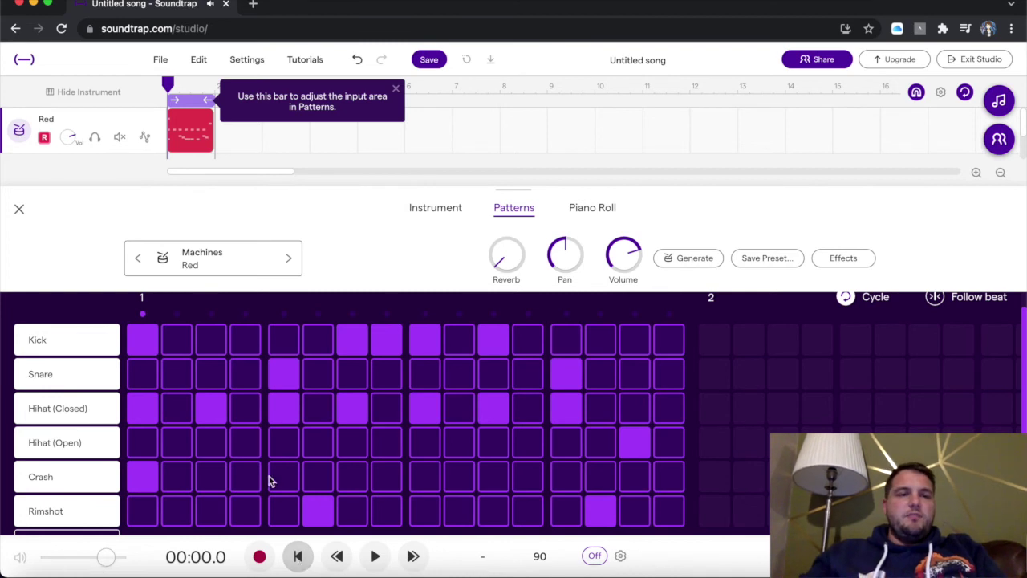
# Step: Close the Patterns editor, cancel out of Import file, and dismiss the input-bar tip
pyautogui.click(18, 210)
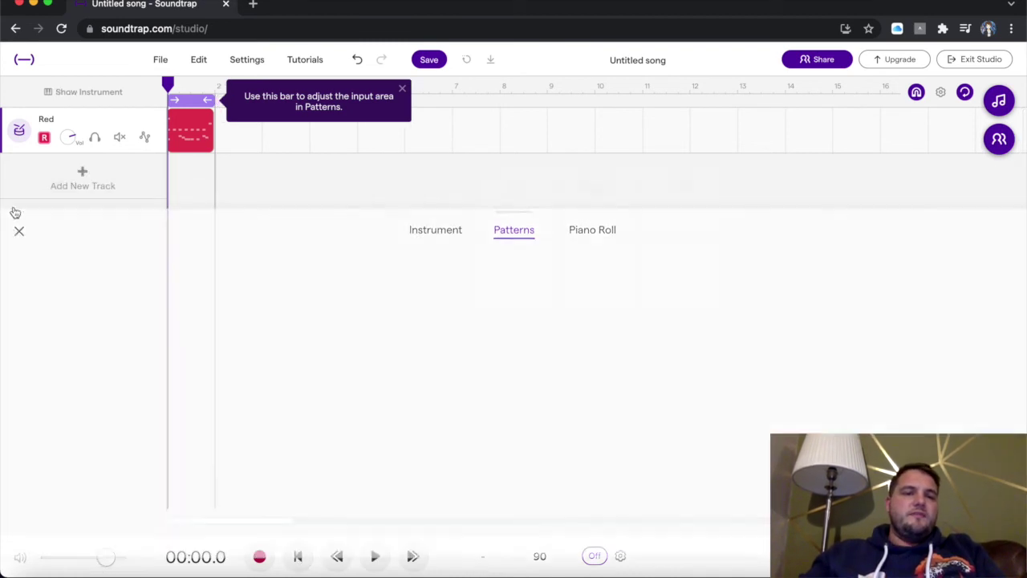
pyautogui.click(617, 381)
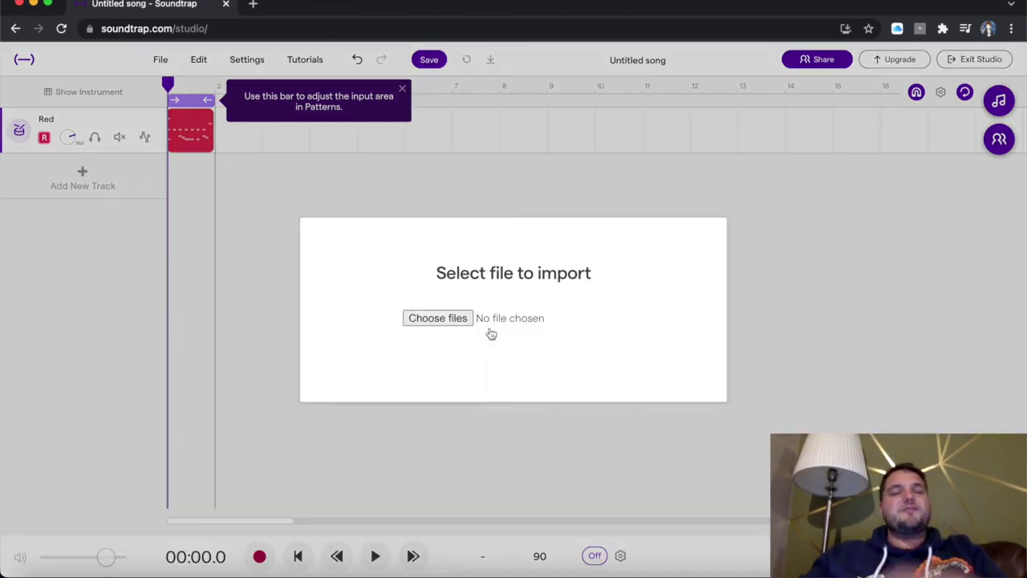
pyautogui.click(437, 317)
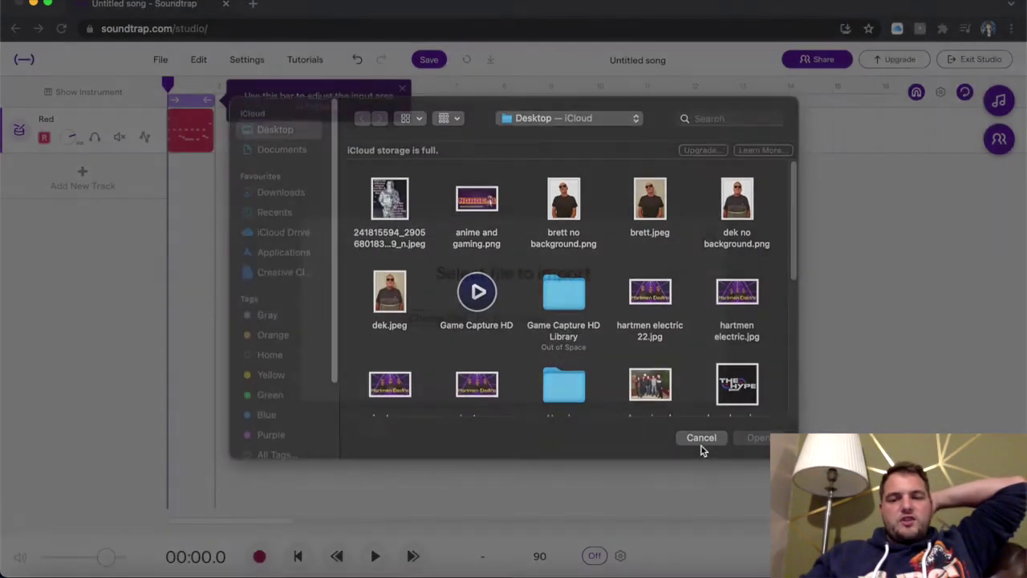
pyautogui.click(701, 438)
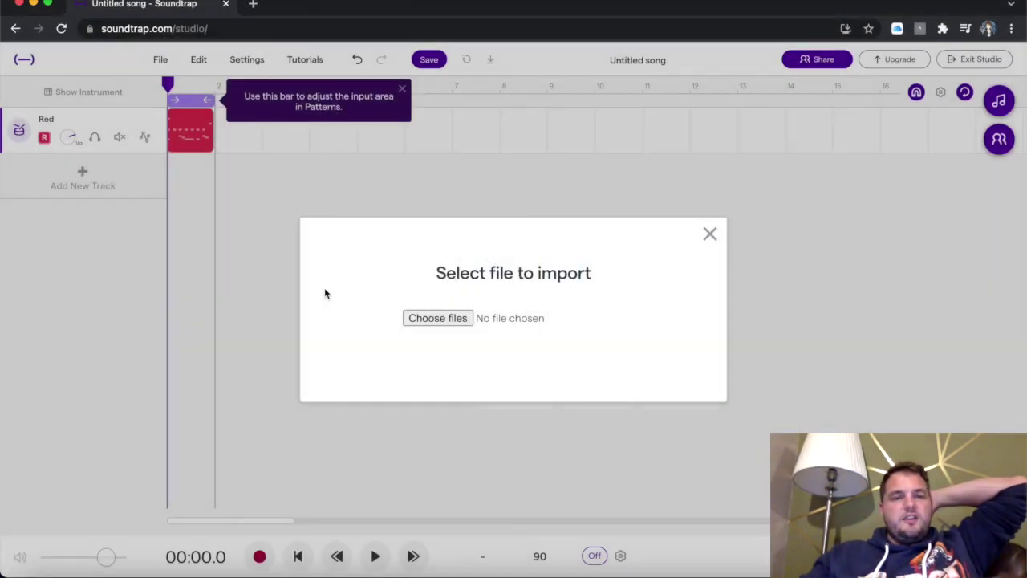
pyautogui.click(353, 160)
pyautogui.click(402, 90)
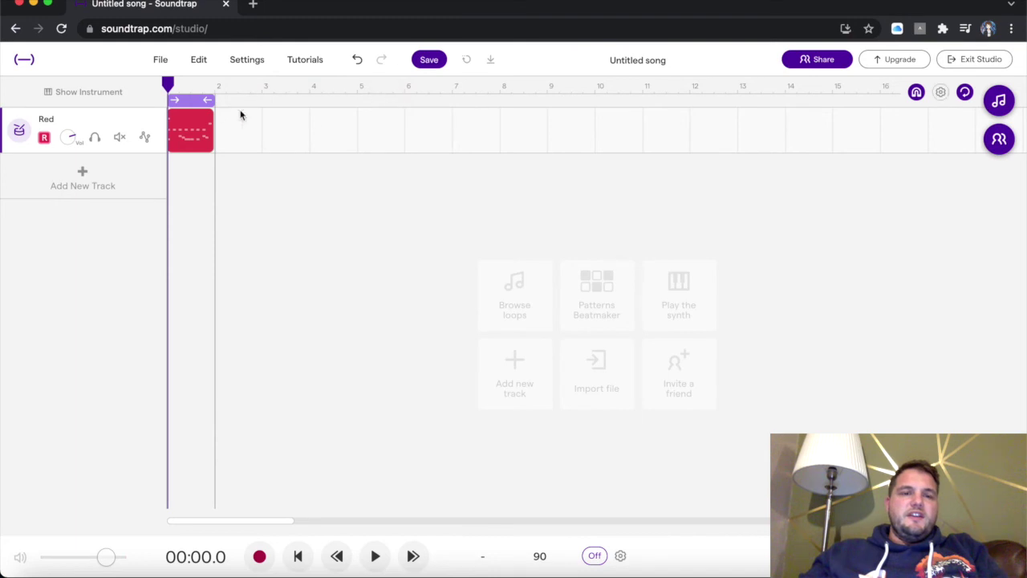
# Step: Extend the loop region and the Red drum clip to bar 5, then play the four bars
pyautogui.click(185, 102)
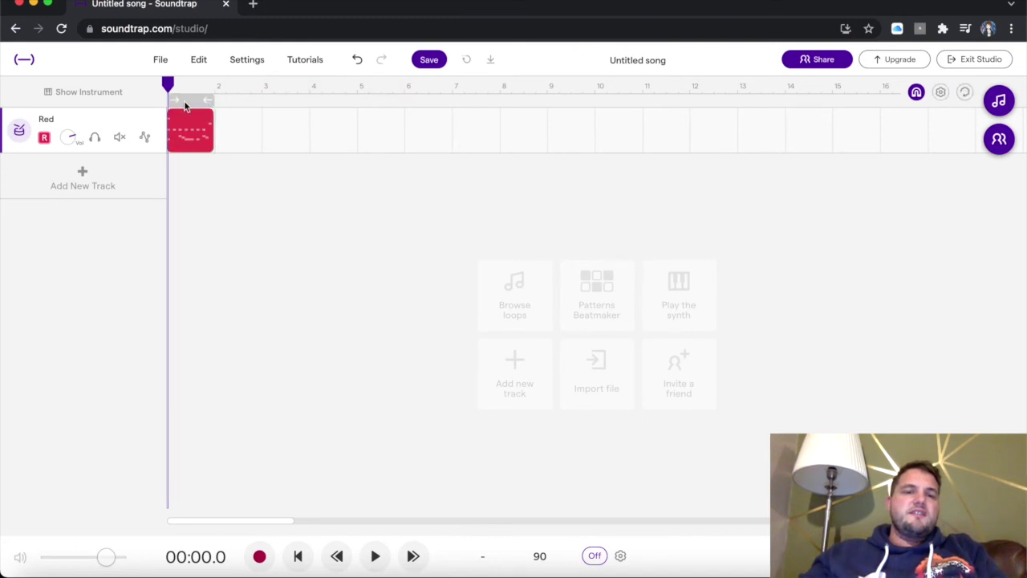
pyautogui.moveTo(200, 103); pyautogui.dragTo(354, 97)
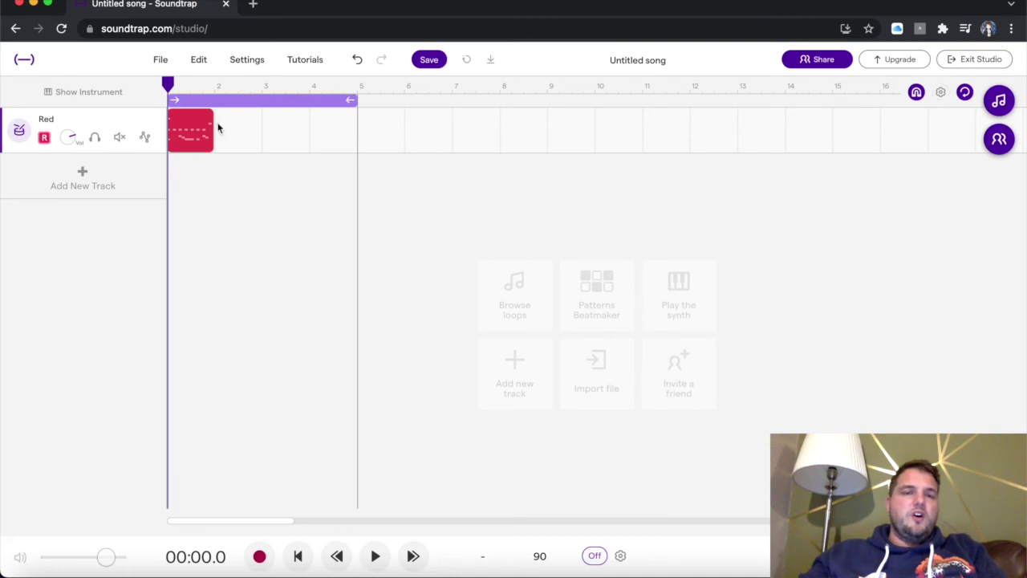
pyautogui.moveTo(204, 139)
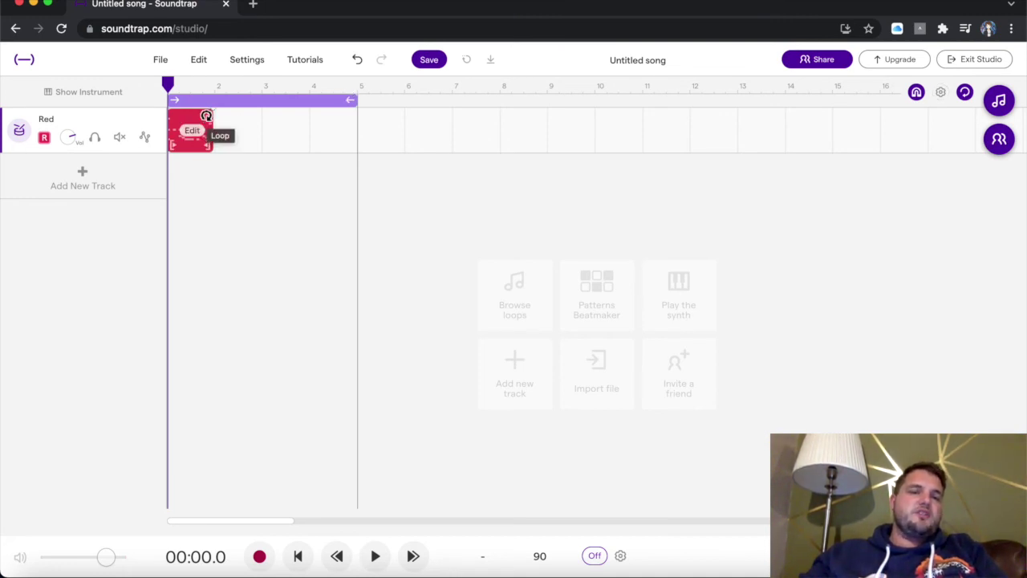
pyautogui.moveTo(207, 117); pyautogui.dragTo(348, 115)
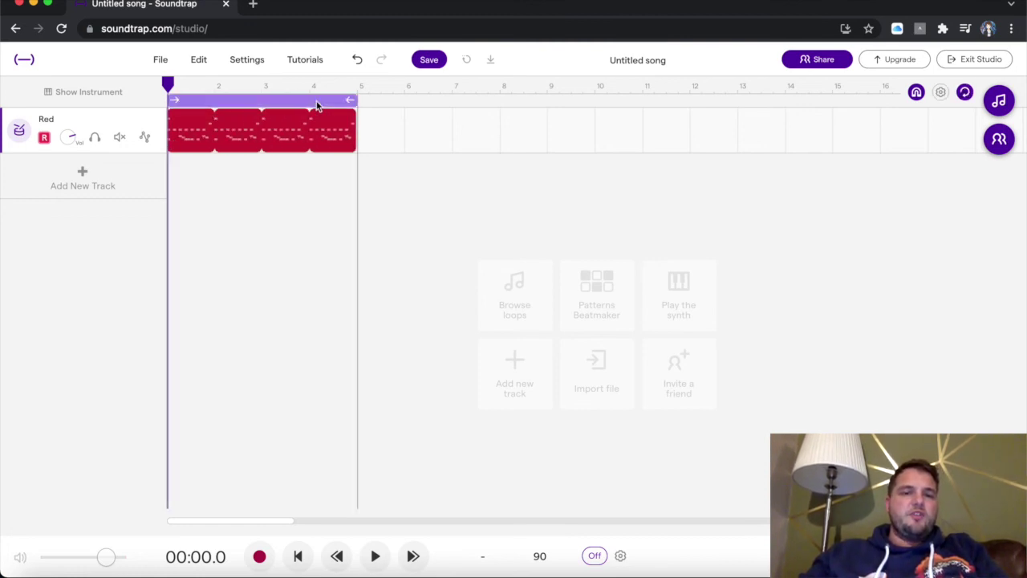
pyautogui.click(374, 556)
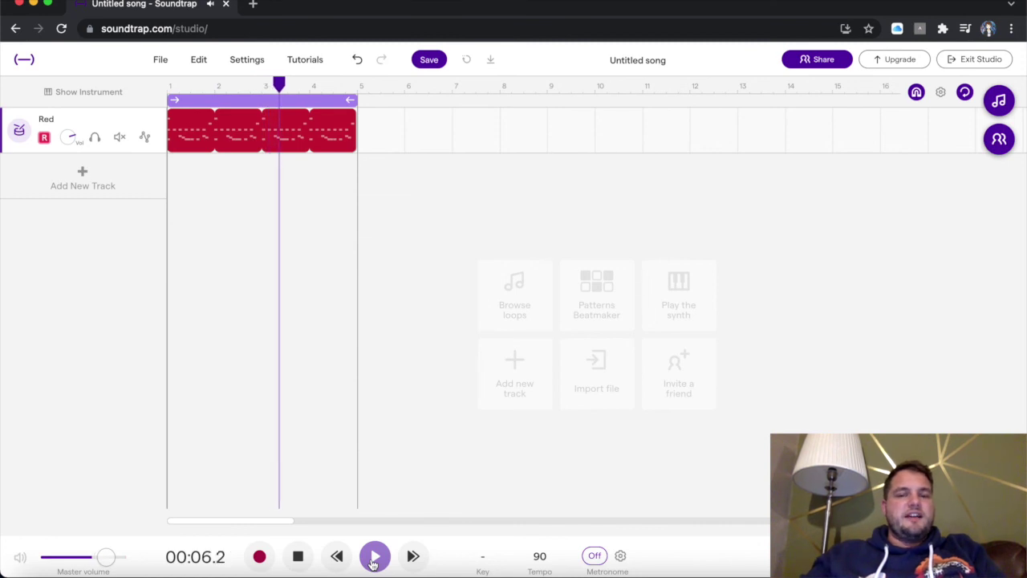
pyautogui.click(295, 562)
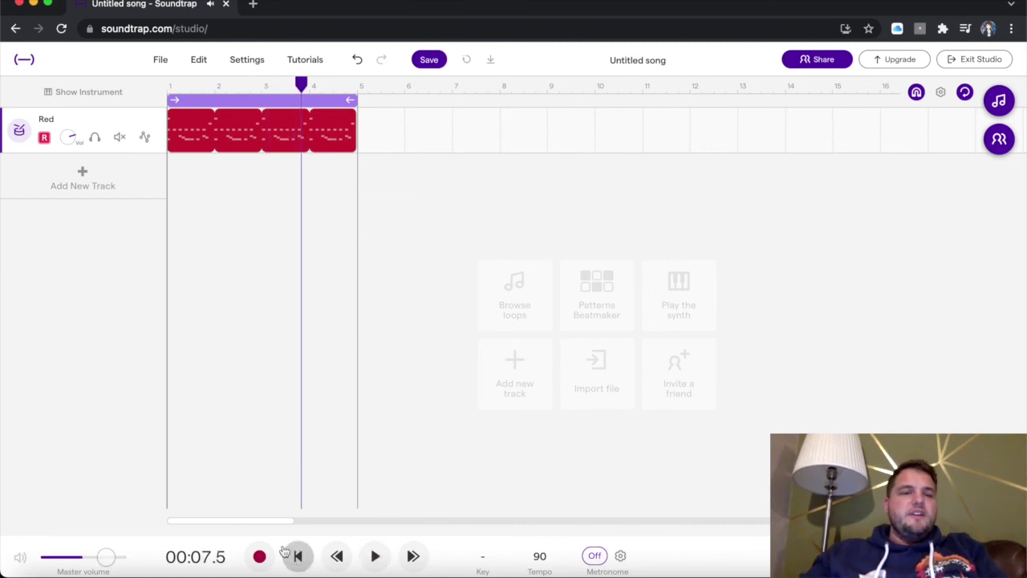
# Step: Open the loop library and filter it to Bass and Hip Hop loops
pyautogui.click(76, 185)
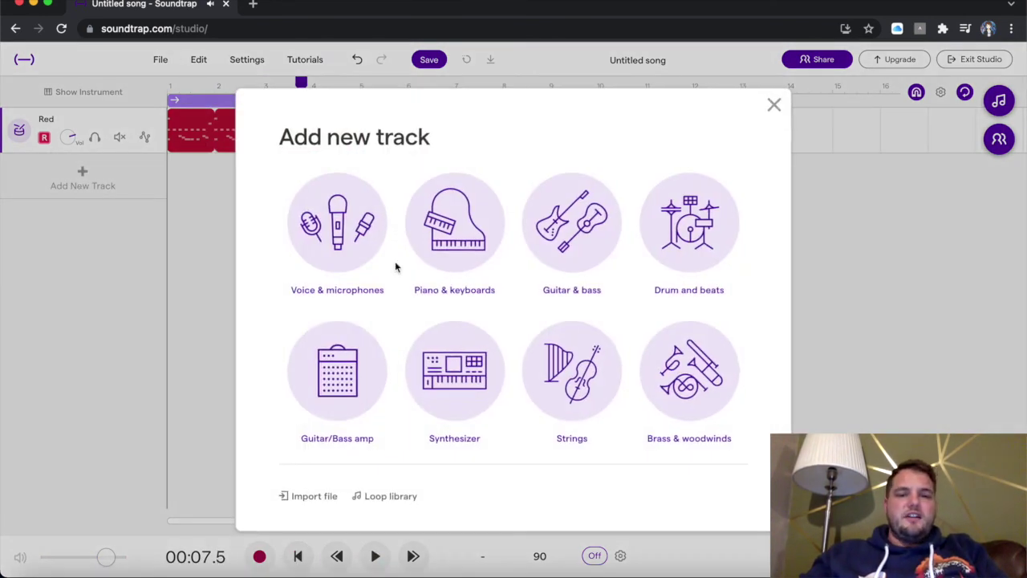
pyautogui.click(386, 495)
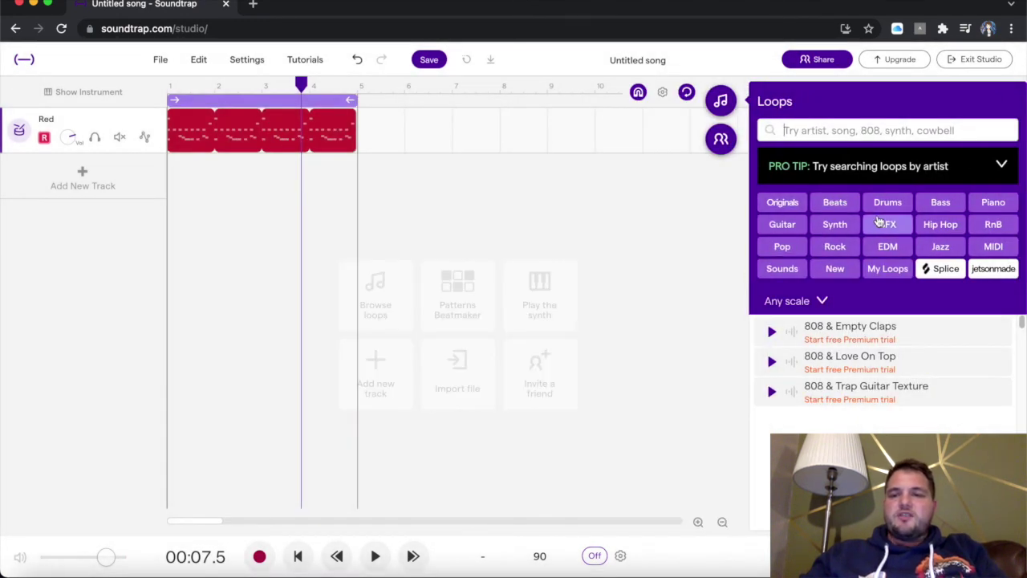
pyautogui.click(940, 205)
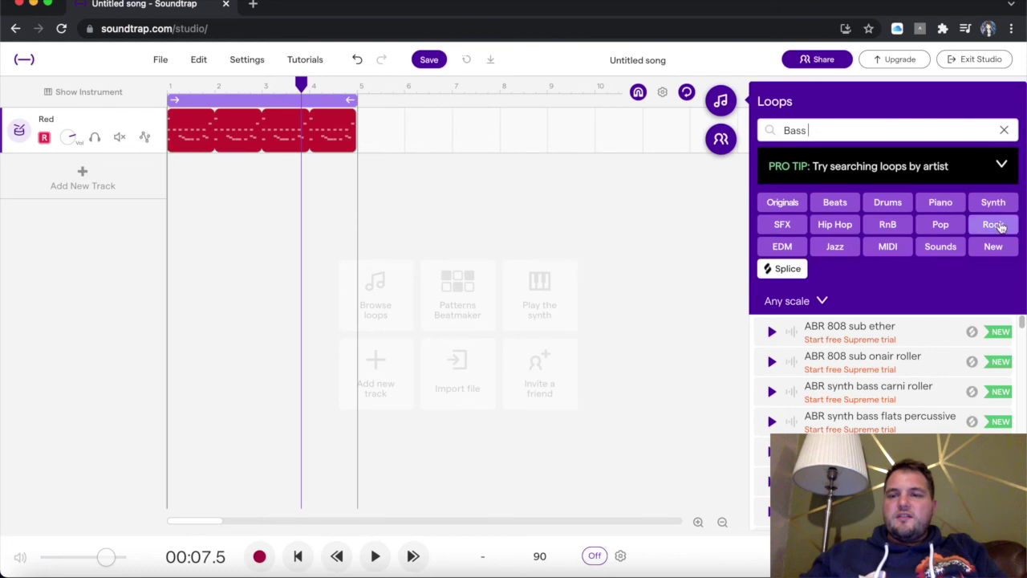
pyautogui.click(835, 227)
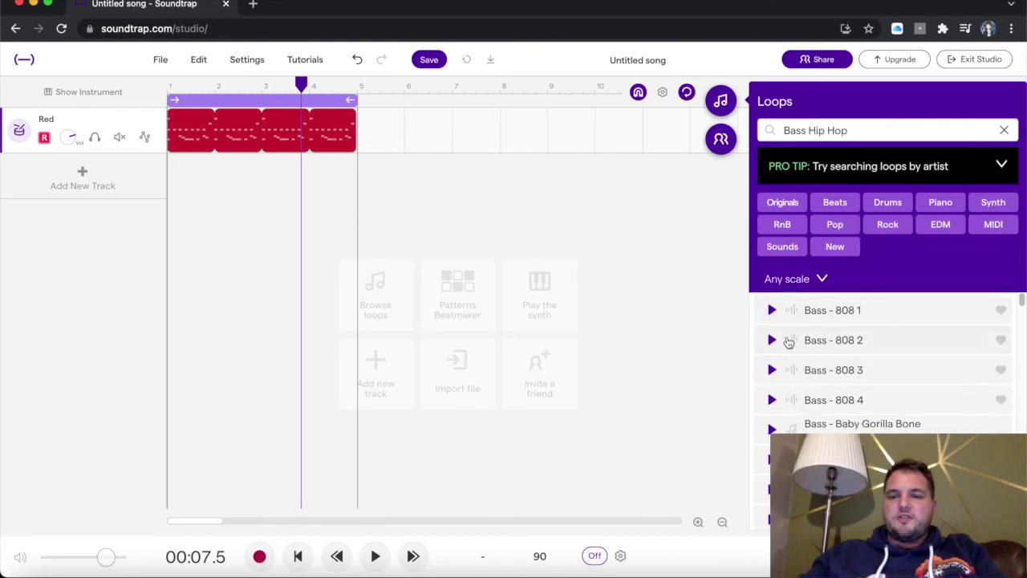
# Step: Audition Bass - 808 1, 808 3 and Beach loops, then drag Bass - Beach 3 into the song
pyautogui.click(769, 310)
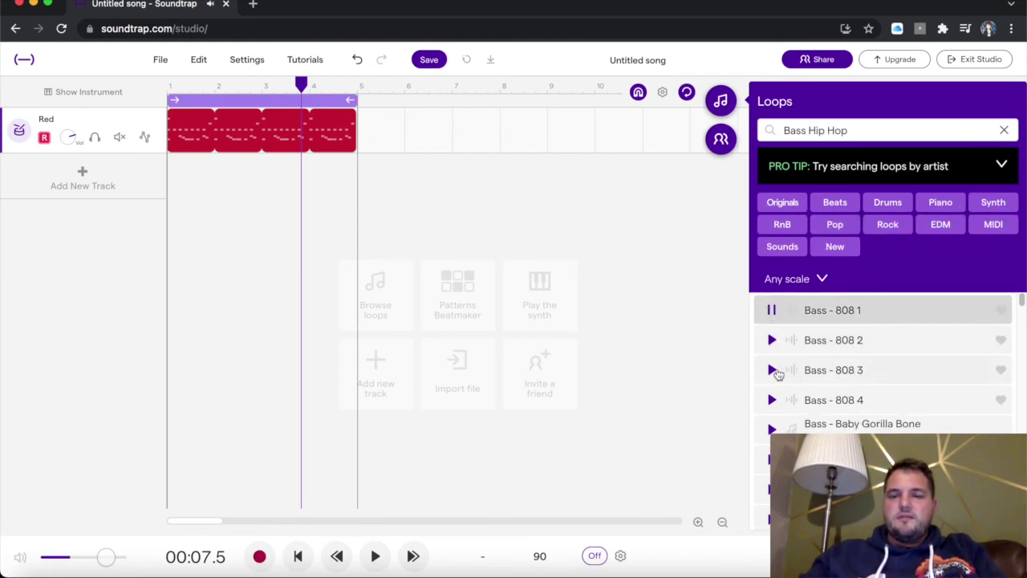
pyautogui.click(775, 377)
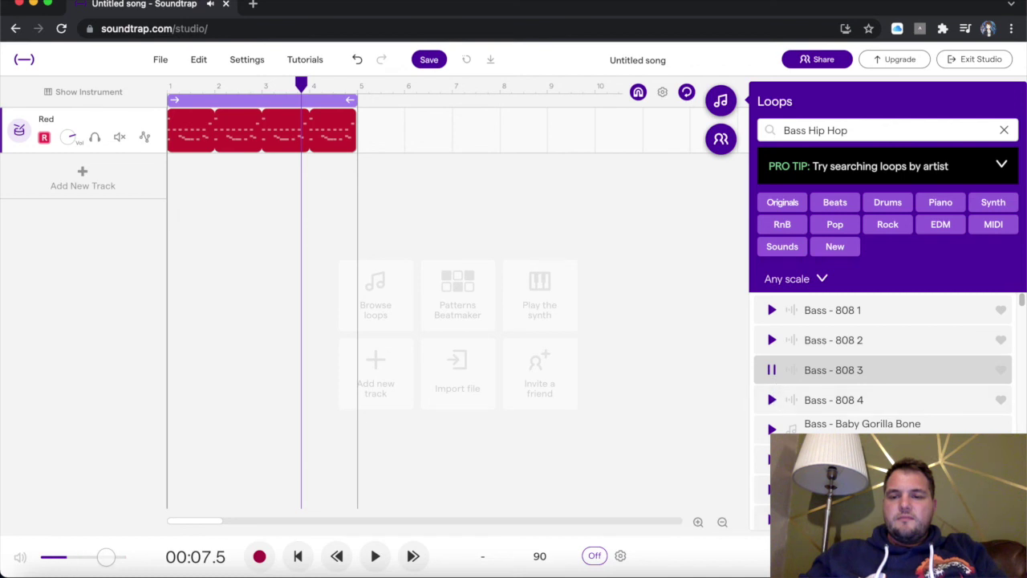
pyautogui.press('Down')
pyautogui.press('Down')
pyautogui.press('Down')
pyautogui.press('Down')
pyautogui.press('Down')
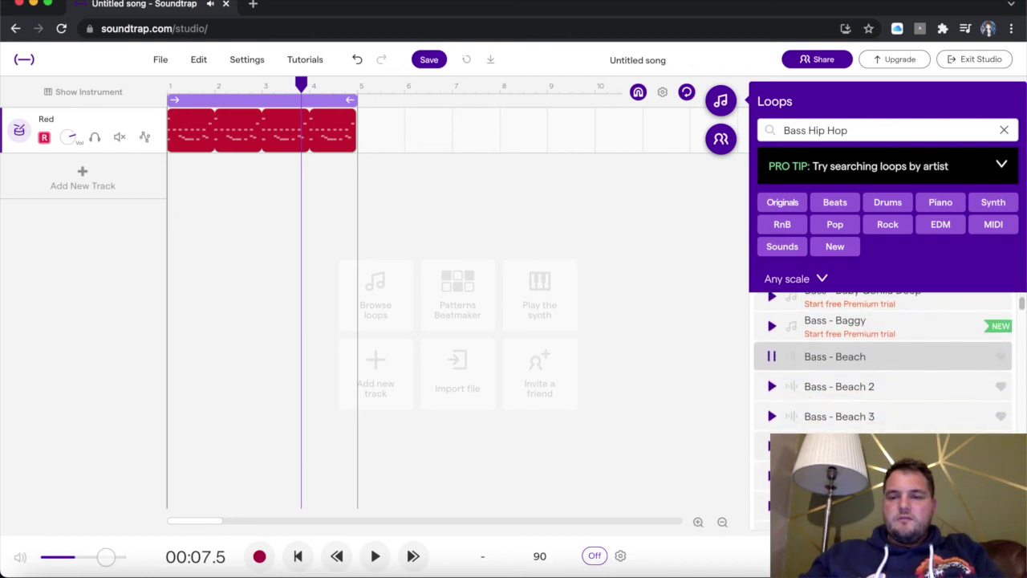
pyautogui.press('Down')
pyautogui.press('Down')
pyautogui.press('Down')
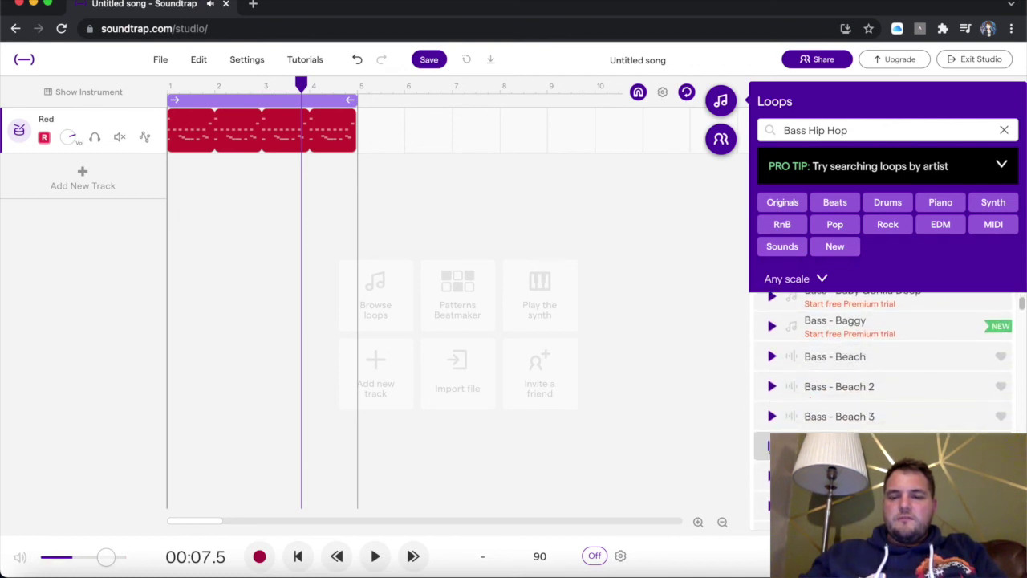
pyautogui.click(772, 416)
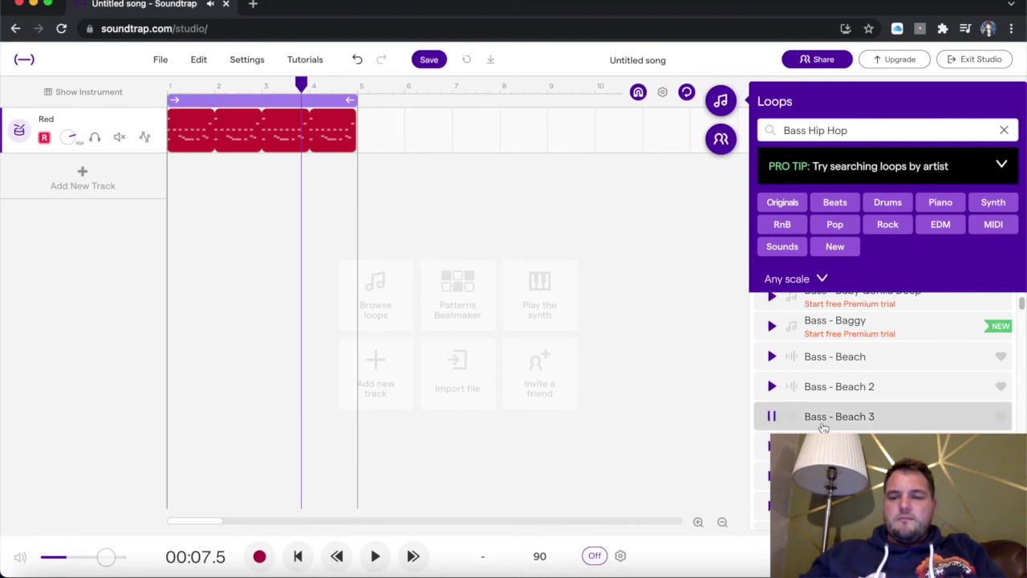
pyautogui.scroll(-2, 823, 428)
pyautogui.scroll(1, 823, 401)
pyautogui.moveTo(872, 382); pyautogui.dragTo(171, 183)
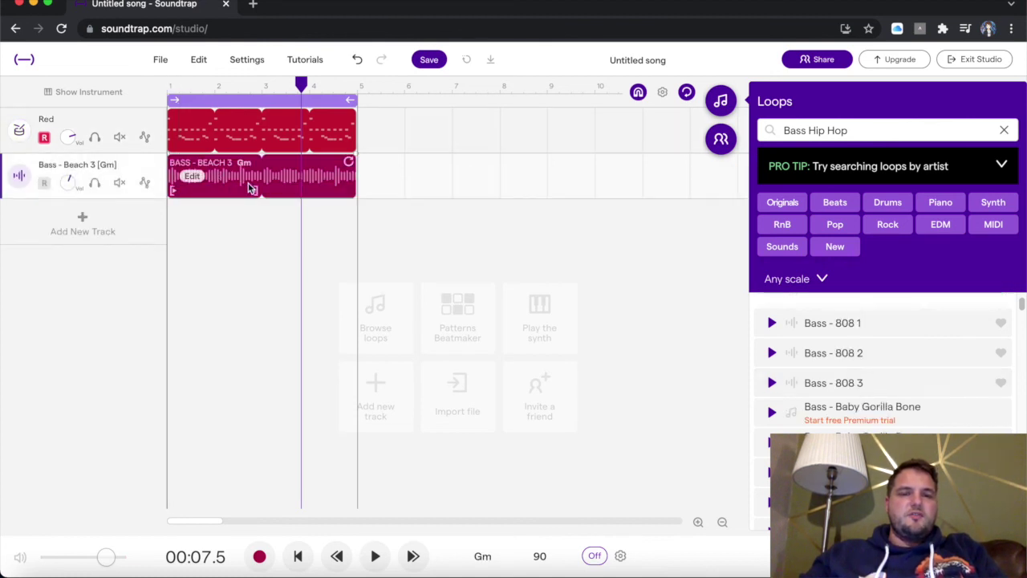
# Step: Return the playhead to bar 1 and play the drums and bass together, then stop
pyautogui.moveTo(303, 85); pyautogui.dragTo(167, 86)
pyautogui.click(376, 556)
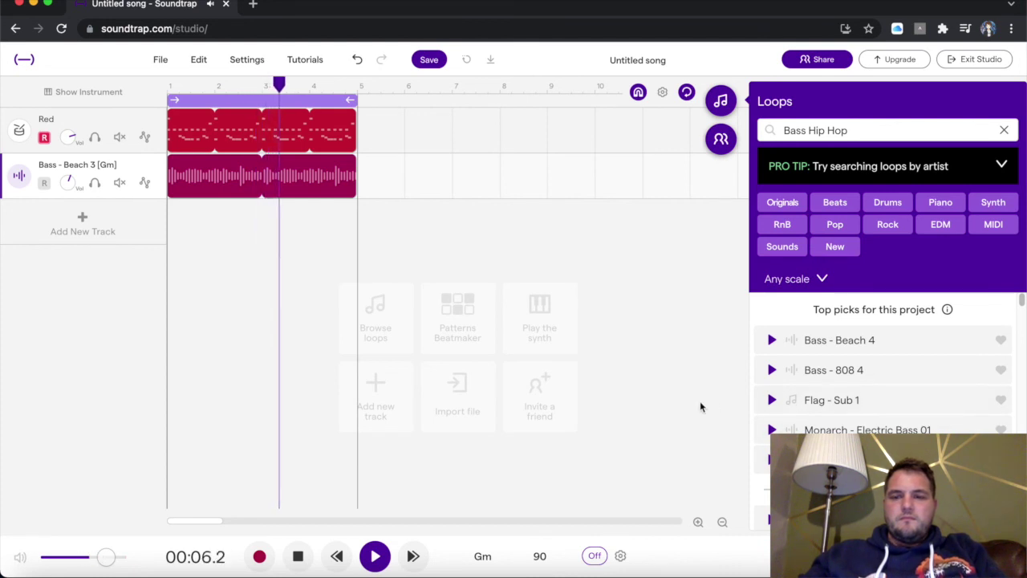
pyautogui.click(303, 559)
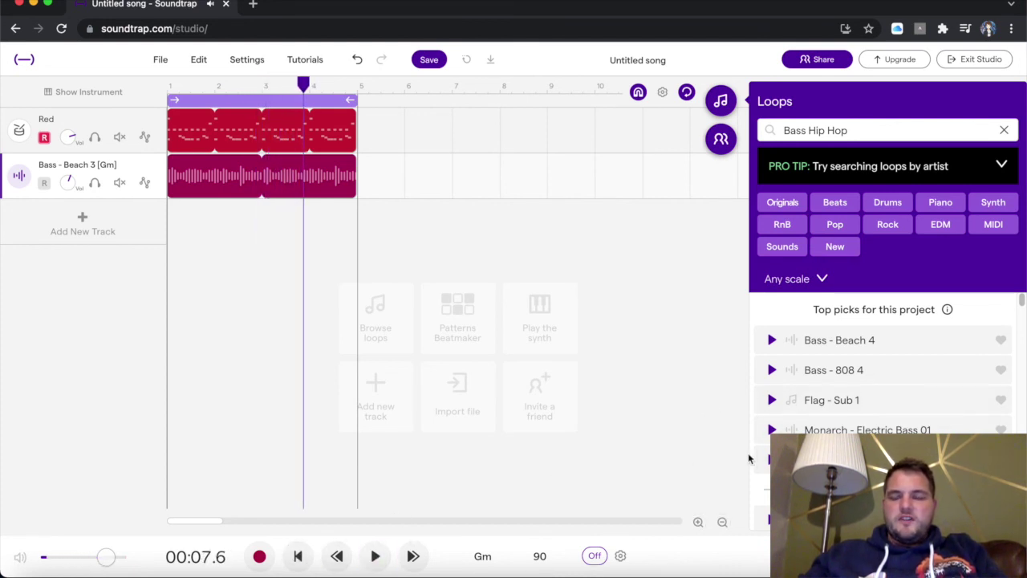